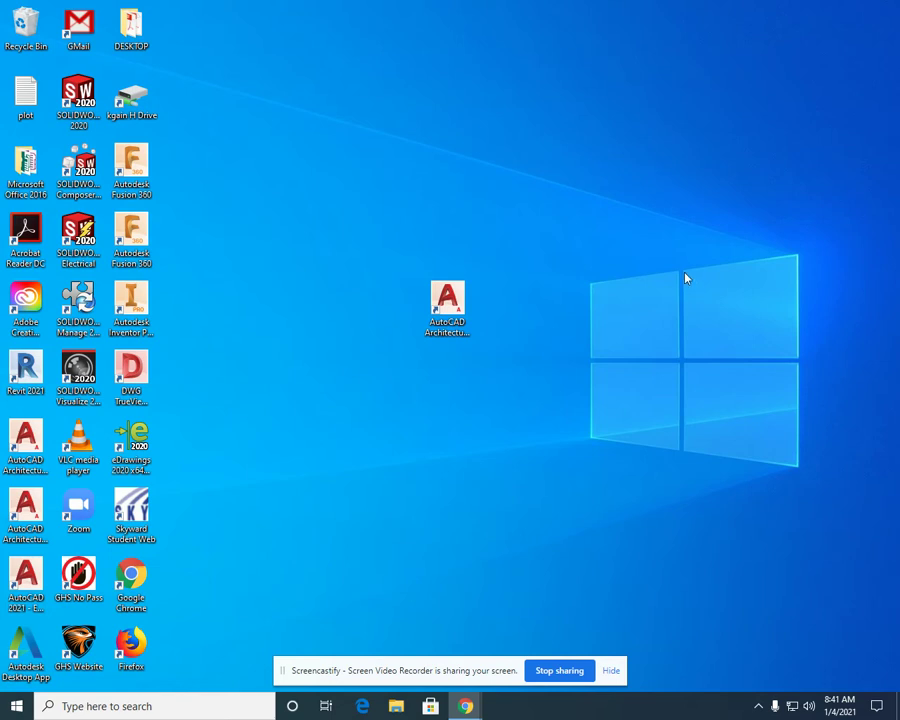
Step: Launch AutoCAD Architecture 2021 from its desktop shortcut, then minimize it and return to the Canvas page
left_click_drag(447, 290, 452, 320)
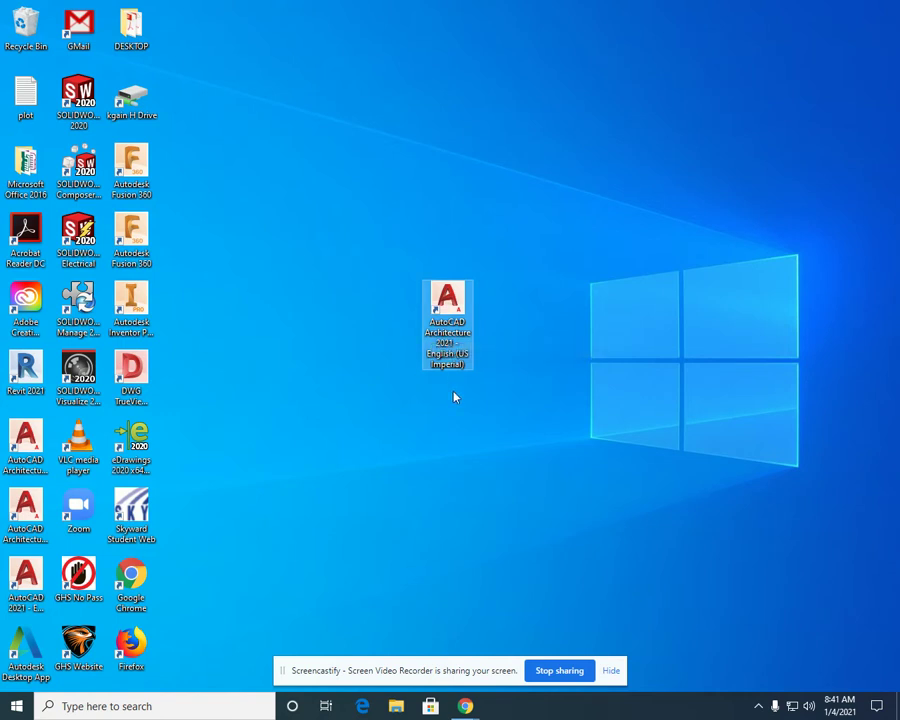
double_click(453, 306)
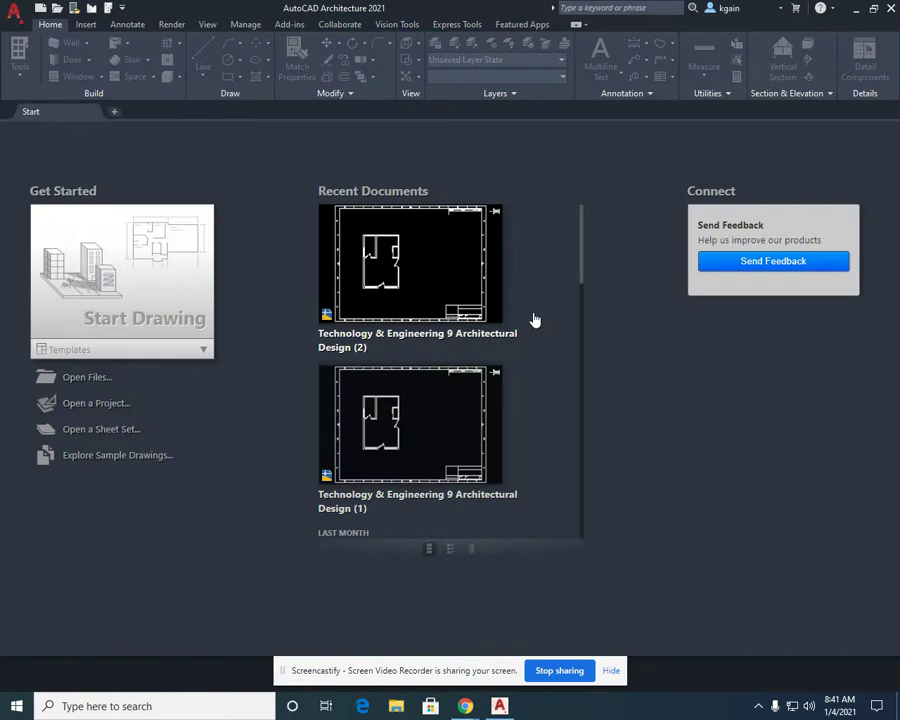
left_click(857, 9)
mouse_move(466, 703)
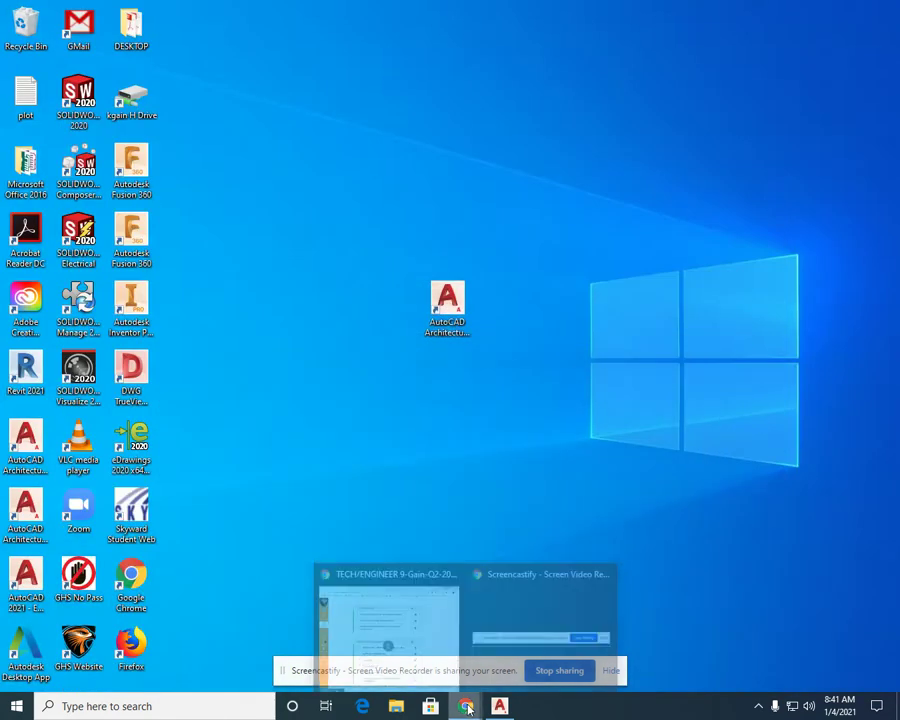
left_click(424, 684)
Step: Download the Technology & Engineering 9 Architectural Design.dwg from Canvas and open it
mouse_move(893, 482)
left_mouse_down()
mouse_move(890, 470)
mouse_move(890, 536)
mouse_move(896, 380)
mouse_move(890, 480)
left_mouse_up()
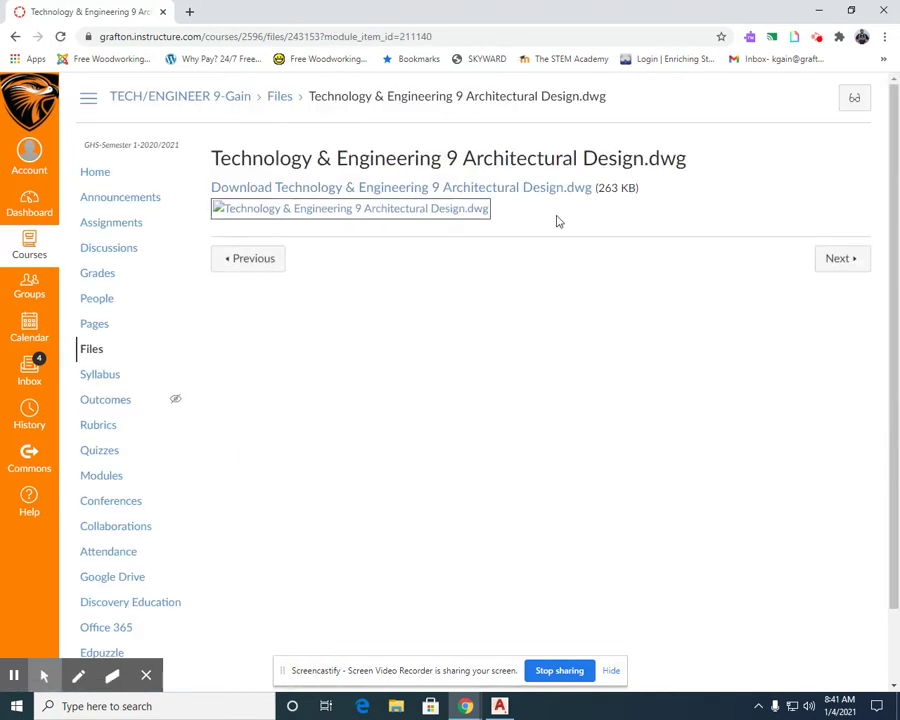
left_click(411, 210)
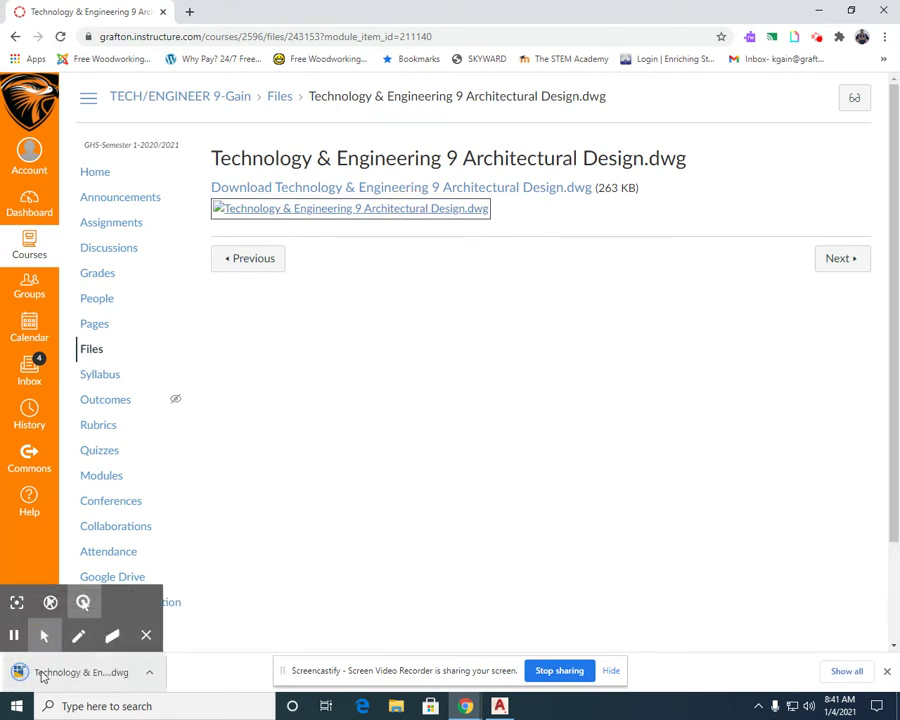
left_click(150, 674)
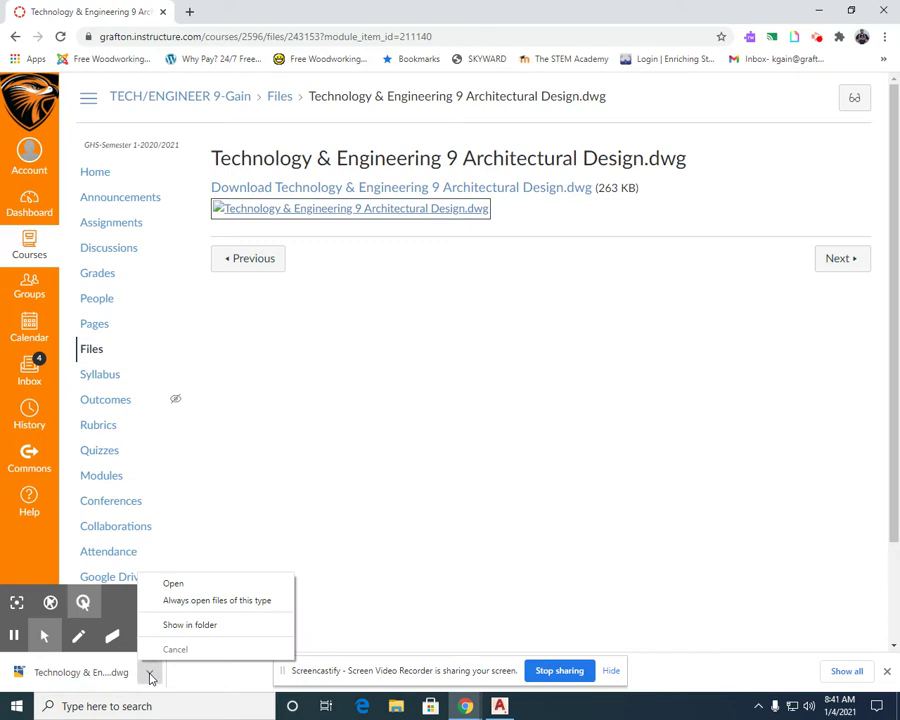
left_click(182, 592)
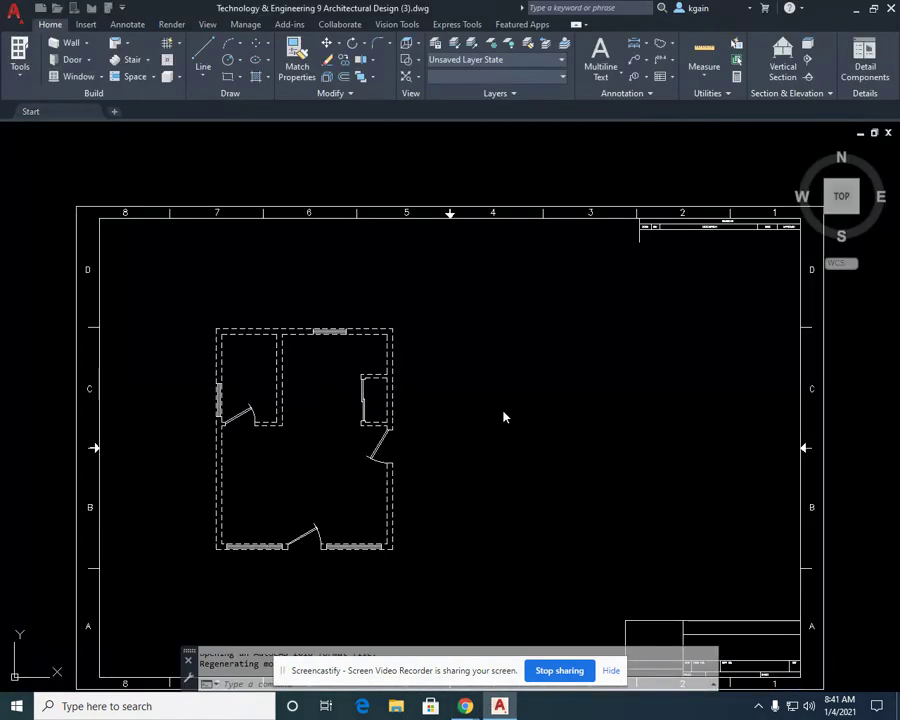
Step: Pan and zoom until the template house floor plan fills the drawing area
mouse_move(469, 444)
middle_mouse_down()
mouse_move(584, 340)
mouse_move(574, 418)
middle_mouse_up()
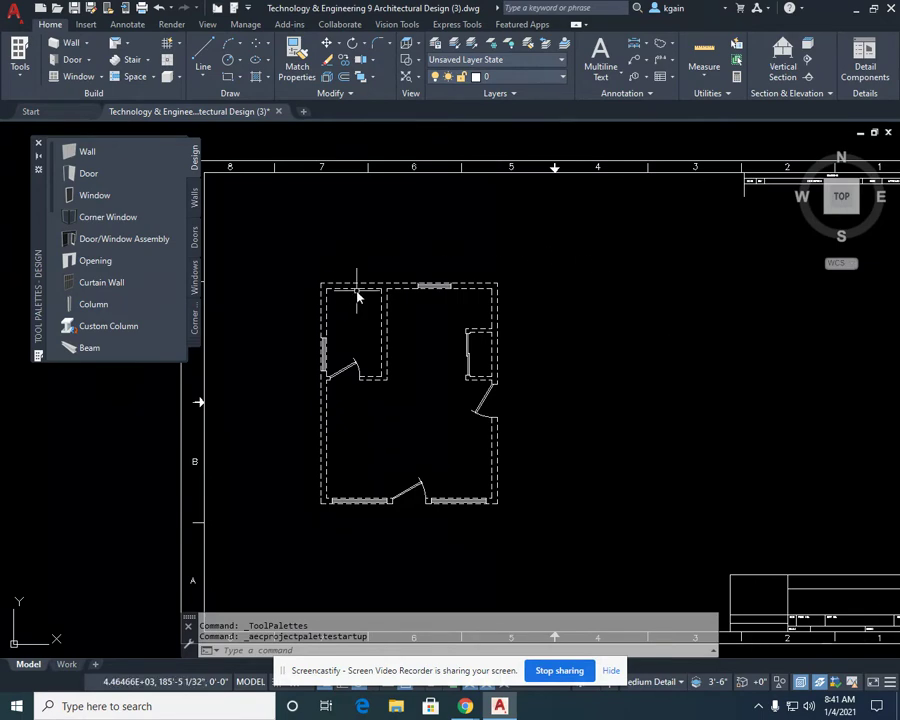
mouse_move(587, 408)
middle_mouse_down()
mouse_move(552, 404)
mouse_move(566, 381)
middle_mouse_up()
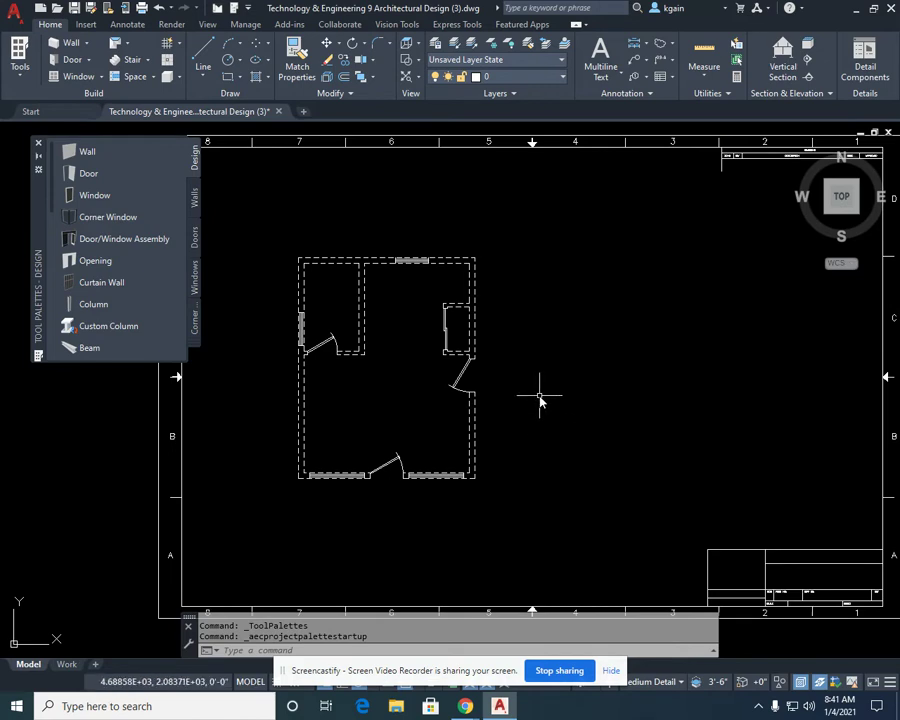
scroll(536, 396, "down", 2)
scroll(532, 386, "up", 5)
scroll(528, 380, "down", 5)
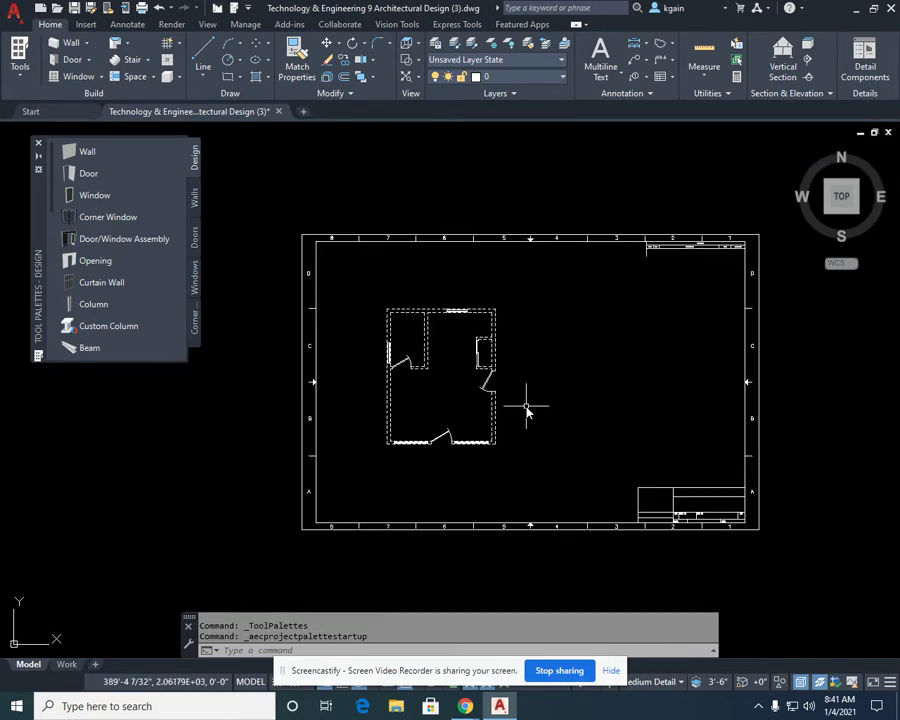
scroll(527, 410, "up", 5)
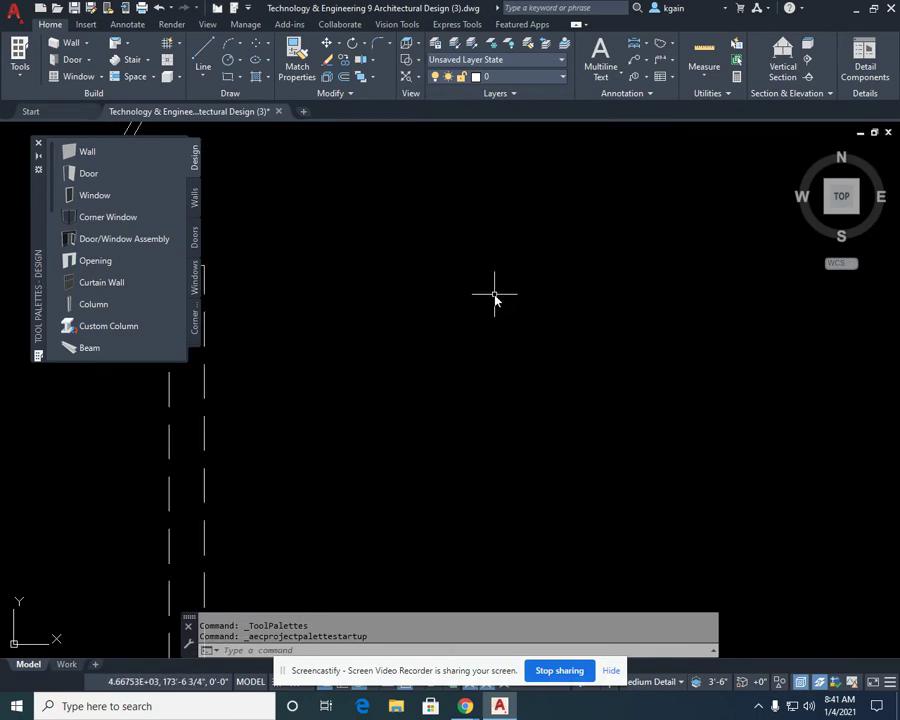
scroll(494, 297, "down", 8)
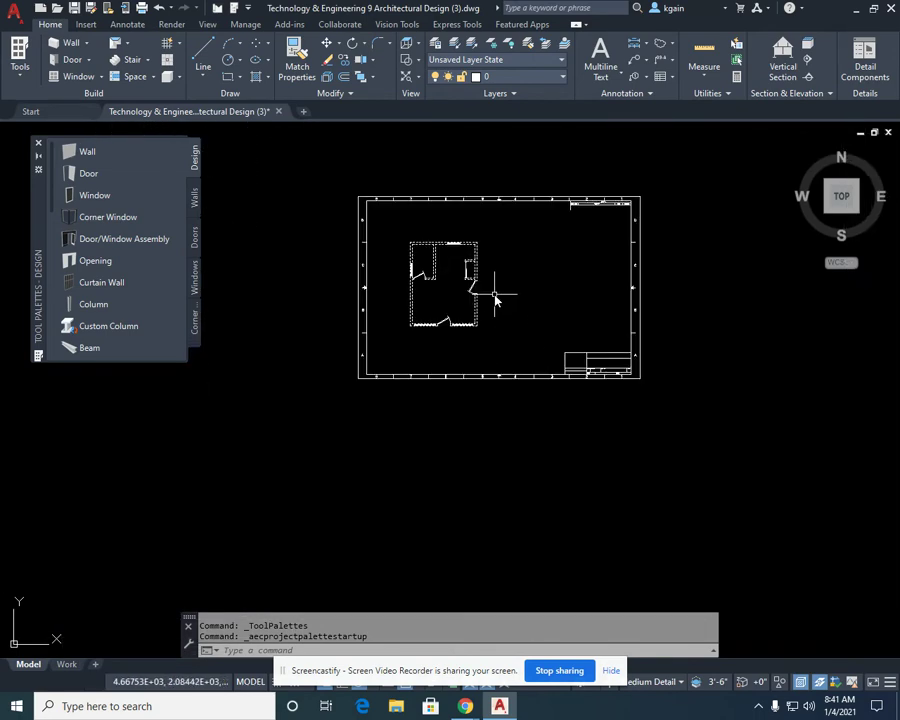
mouse_move(490, 330)
middle_mouse_down()
mouse_move(502, 410)
mouse_move(542, 374)
mouse_move(548, 303)
mouse_move(436, 320)
mouse_move(514, 306)
middle_mouse_up()
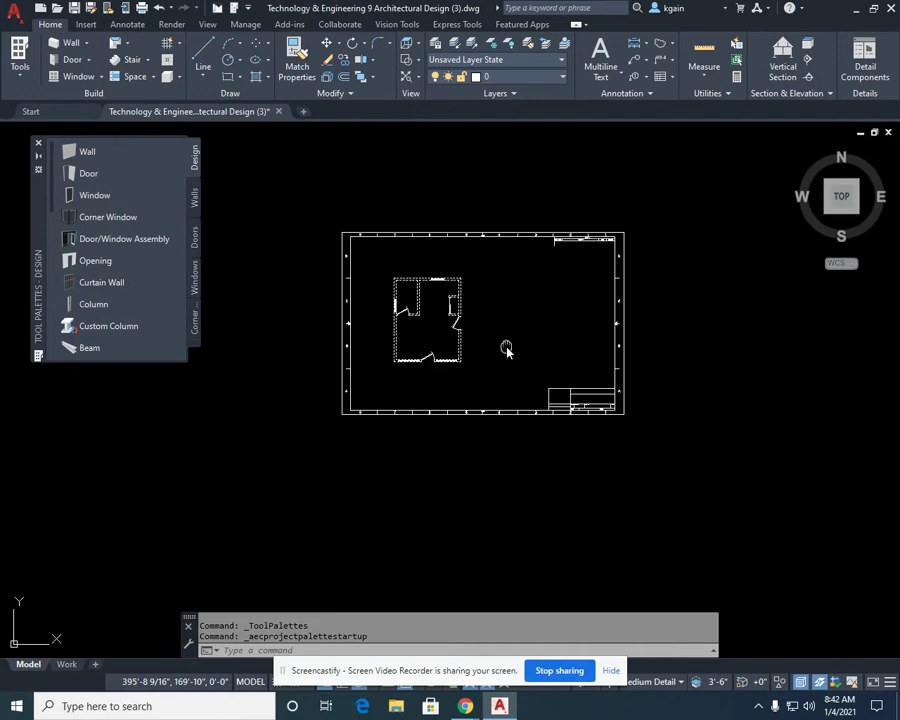
mouse_move(506, 348)
middle_mouse_down()
mouse_move(440, 346)
mouse_move(516, 348)
mouse_move(466, 347)
mouse_move(595, 374)
mouse_move(569, 370)
middle_mouse_up()
scroll(488, 354, "up", 5)
mouse_move(488, 354)
middle_mouse_down()
mouse_move(606, 432)
mouse_move(558, 374)
middle_mouse_up()
scroll(628, 362, "down", 6)
mouse_move(628, 362)
middle_mouse_down()
mouse_move(444, 386)
mouse_move(443, 369)
mouse_move(468, 396)
mouse_move(458, 404)
mouse_move(468, 410)
middle_mouse_up()
scroll(443, 369, "up", 4)
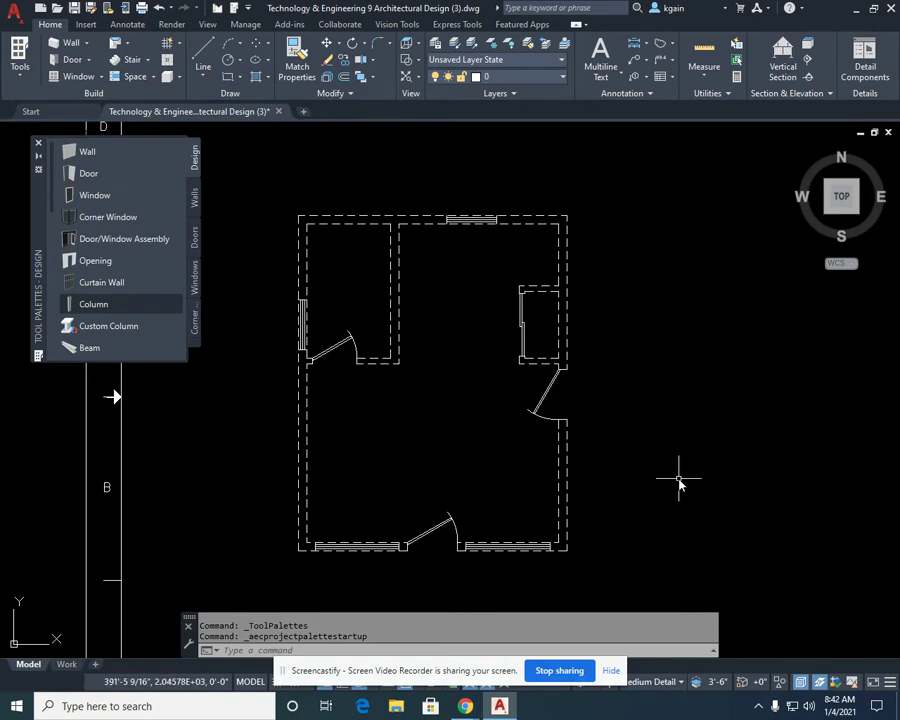
middle_click_drag(668, 254, 668, 229)
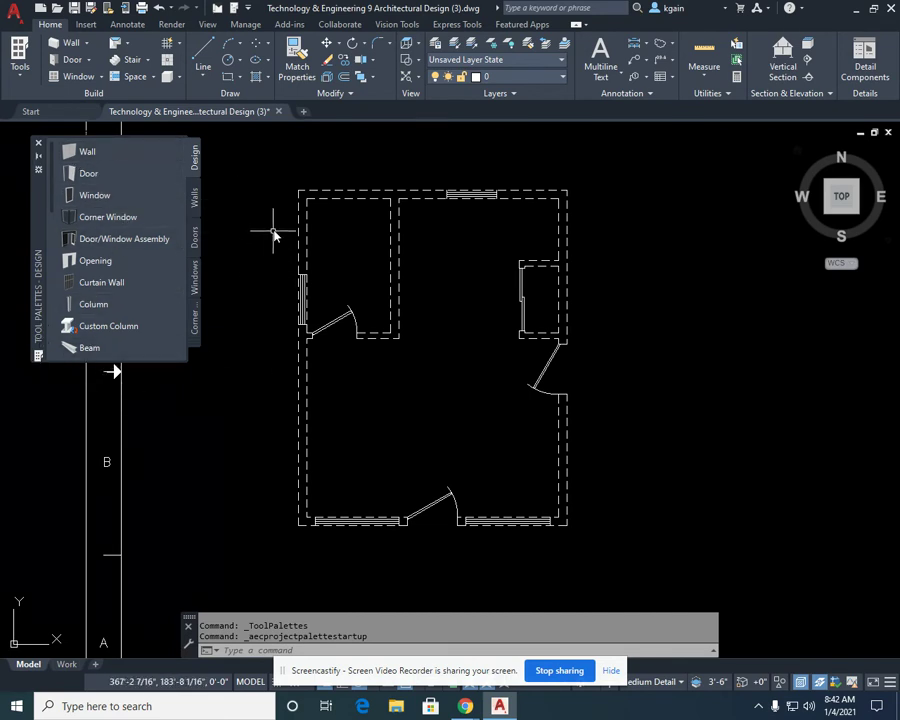
Step: Start a 6" wide, 10' high Wall at the outline's top-left corner
left_click(73, 153)
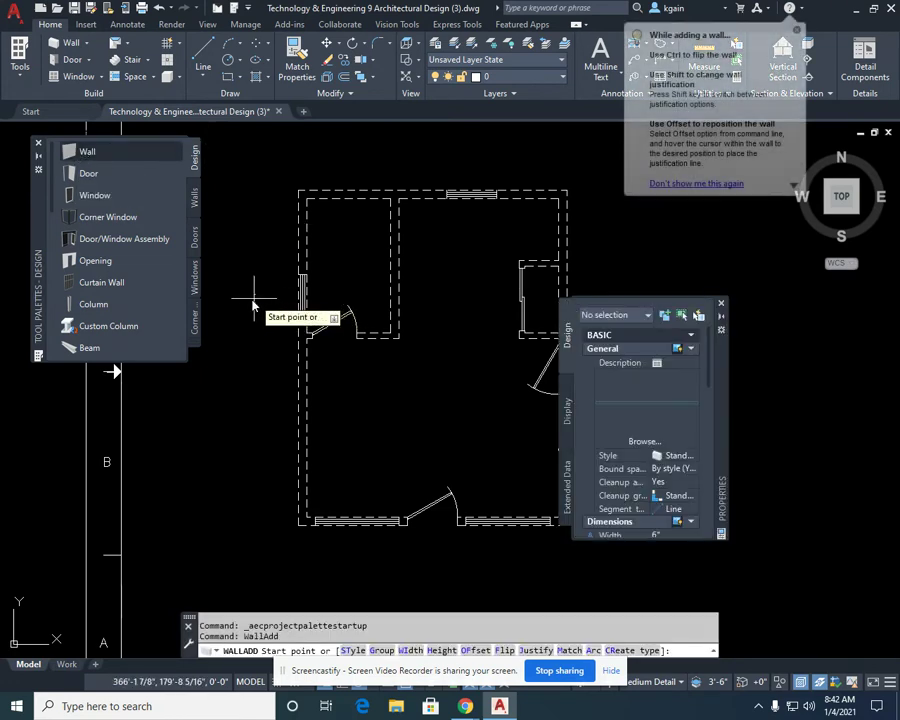
middle_click_drag(434, 376, 406, 376)
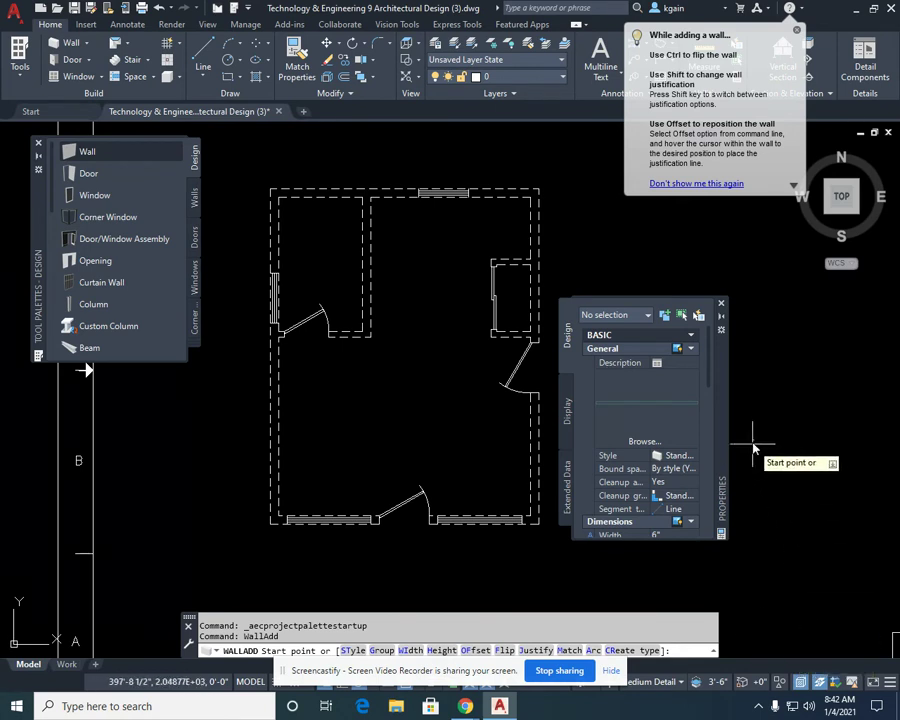
left_click_drag(727, 408, 750, 338)
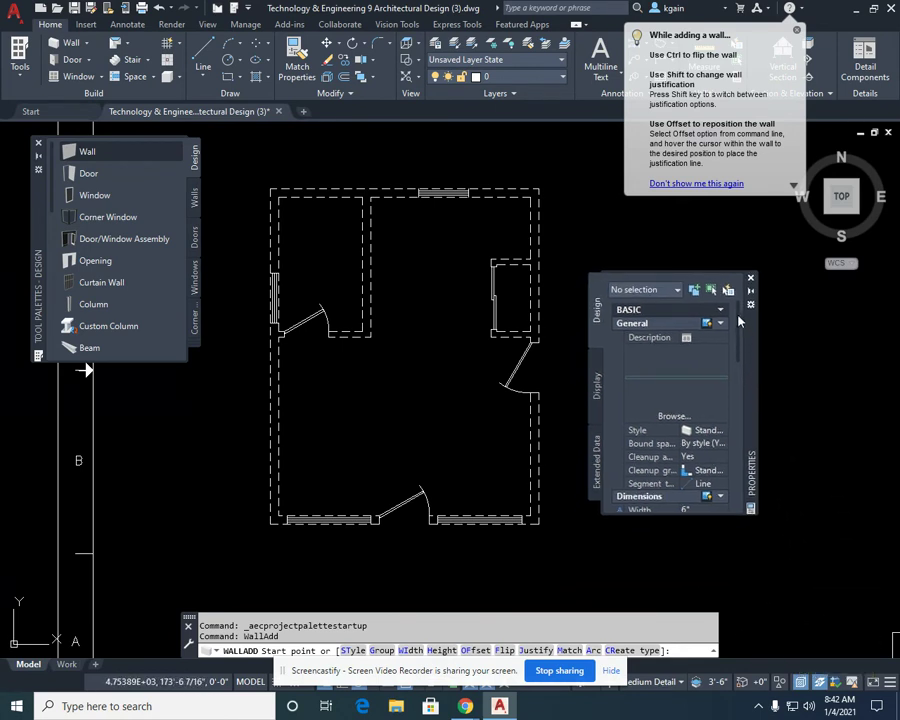
scroll(740, 325, "down", 2)
scroll(738, 360, "down", 5)
scroll(739, 358, "up", 2)
scroll(740, 370, "down", 3)
scroll(738, 370, "up", 3)
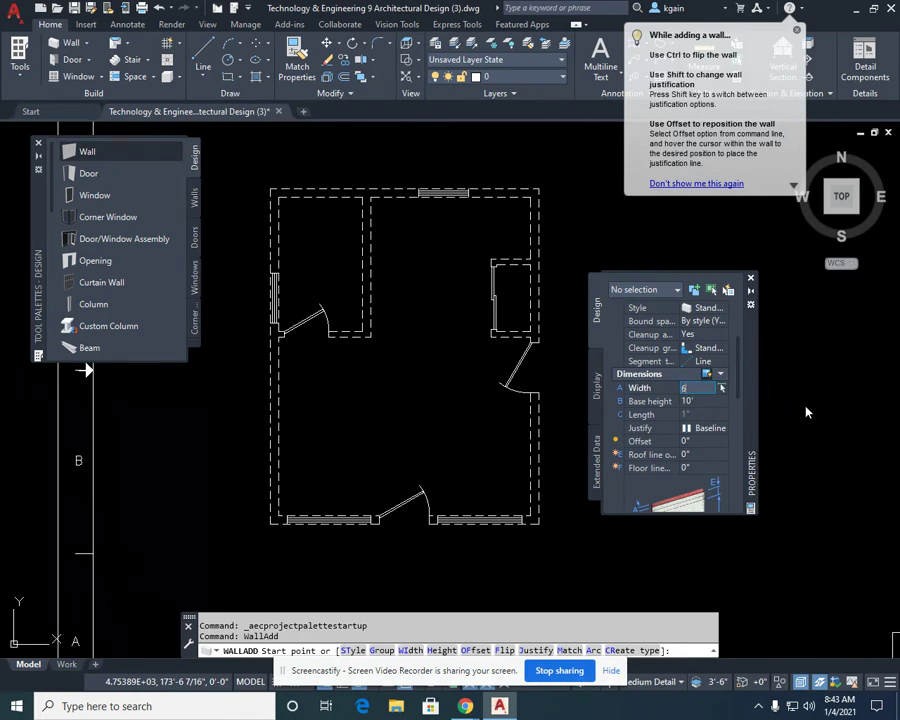
key("Tab")
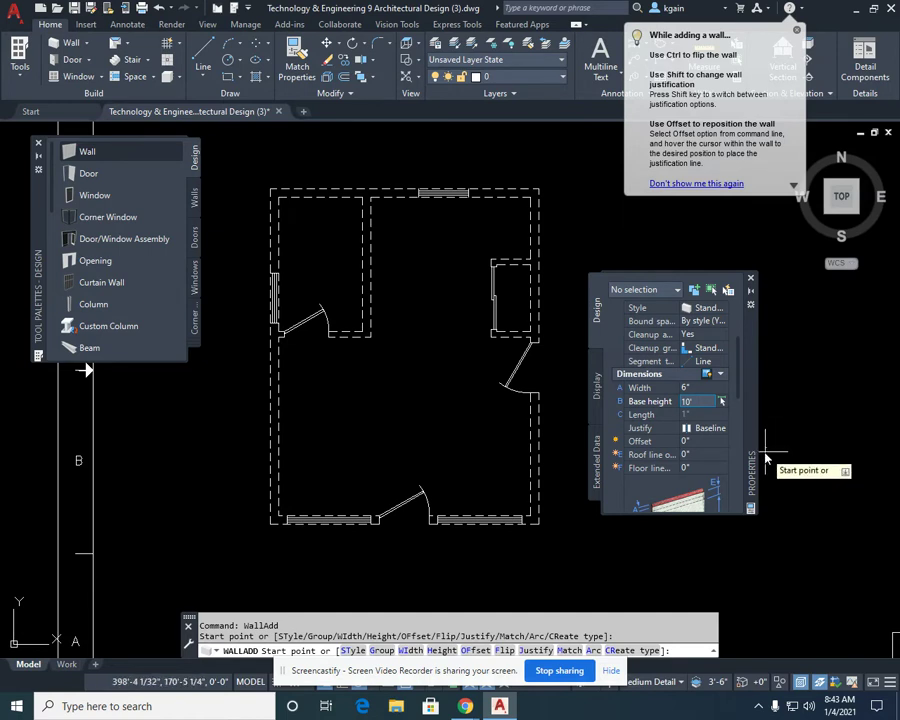
left_click(272, 189)
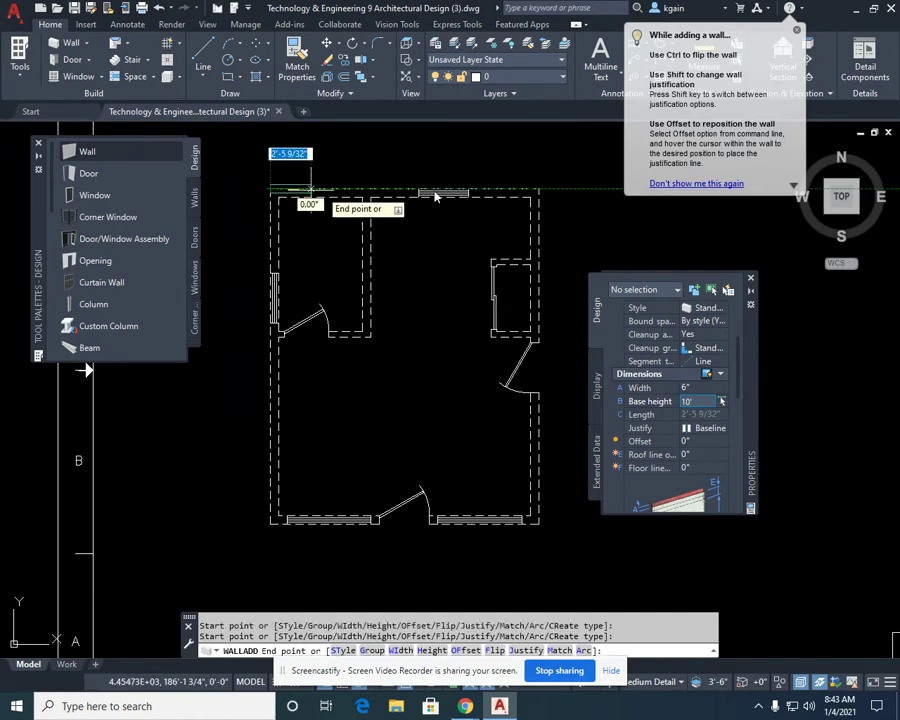
Step: Trace 6" exterior walls through the outline's top-right, bottom-right, bottom-left and top-left corners
left_click(540, 190)
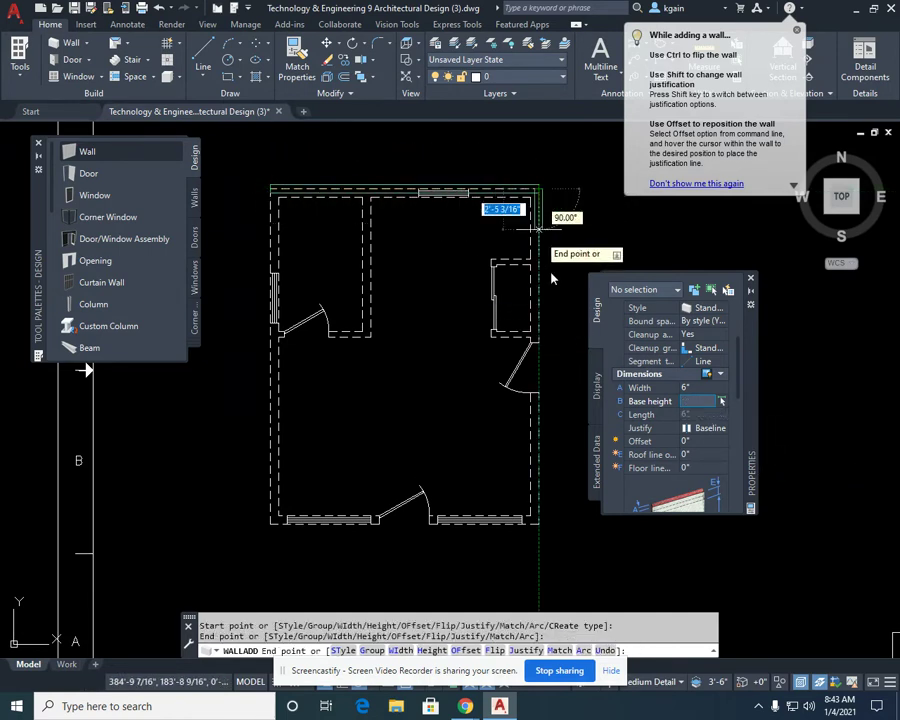
left_click(539, 523)
left_click(270, 526)
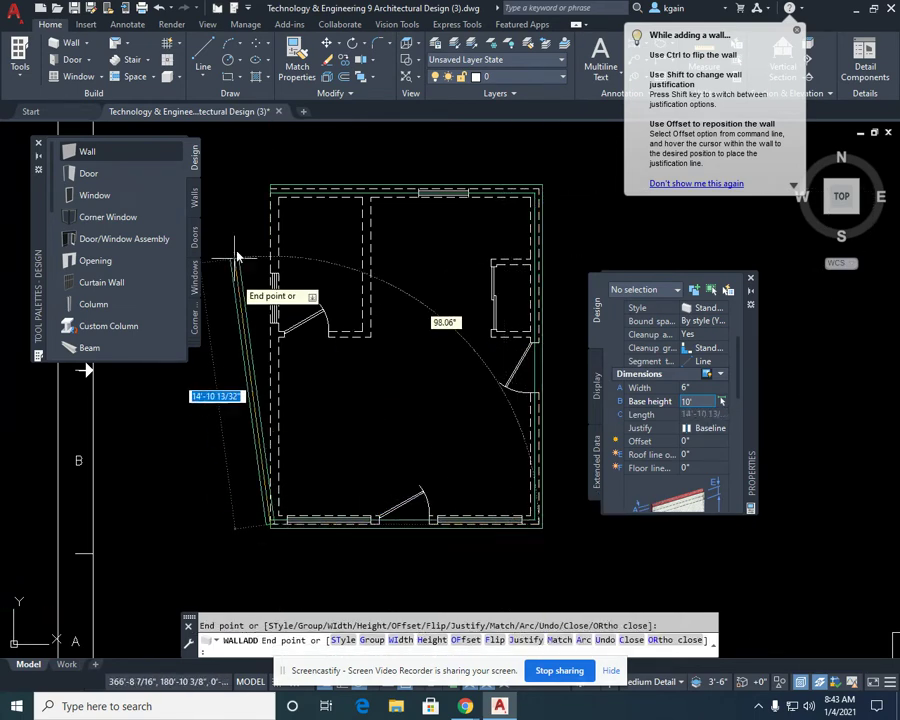
left_click(273, 190)
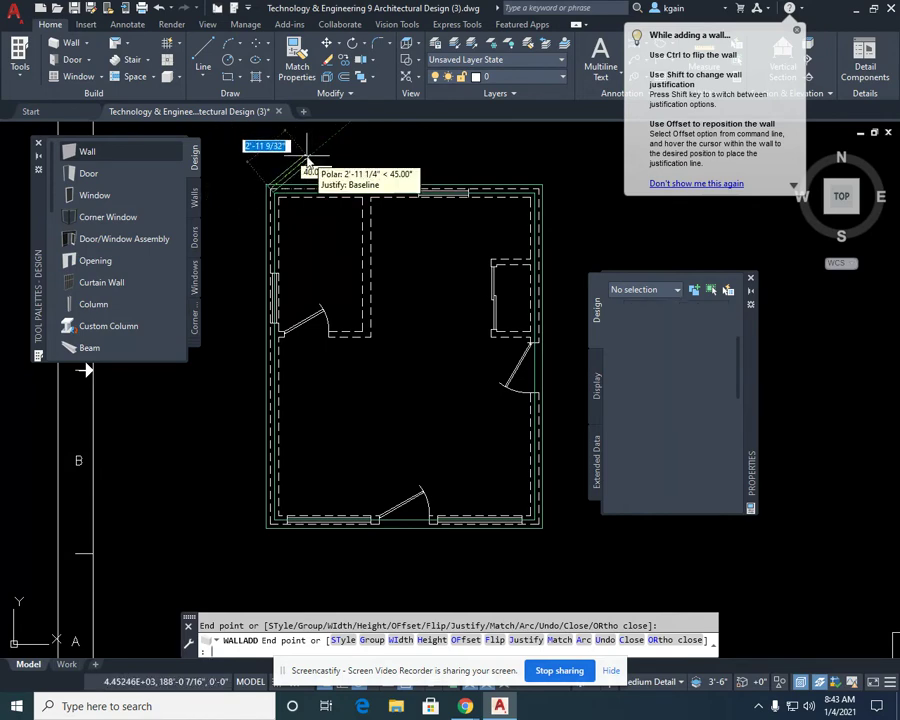
key("Return")
Step: Pan along the new exterior walls to inspect them, then end the wall command
scroll(530, 278, "up", 4)
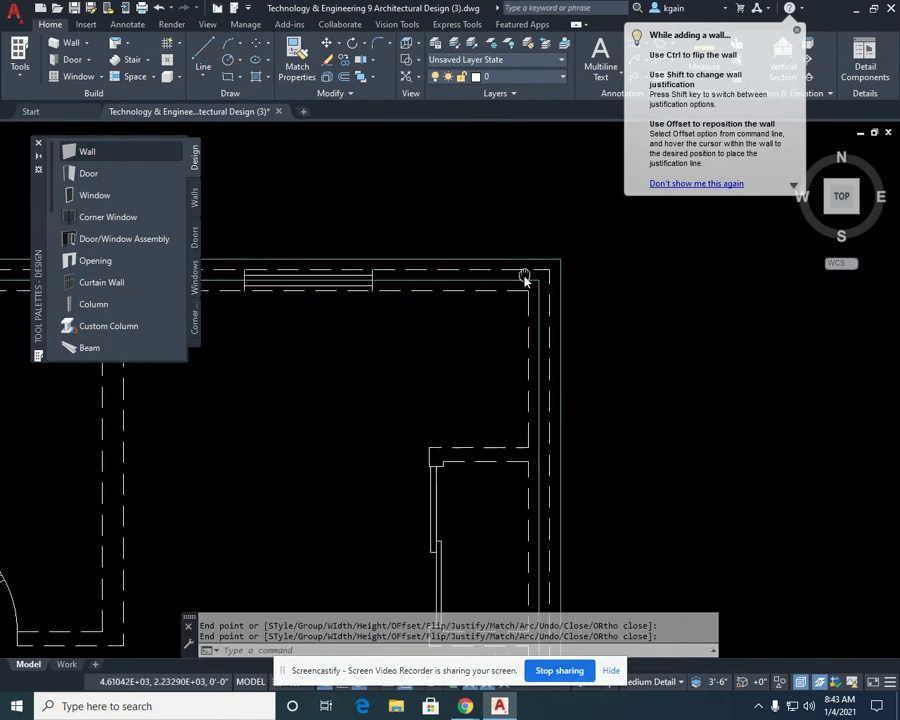
scroll(536, 292, "down", 3)
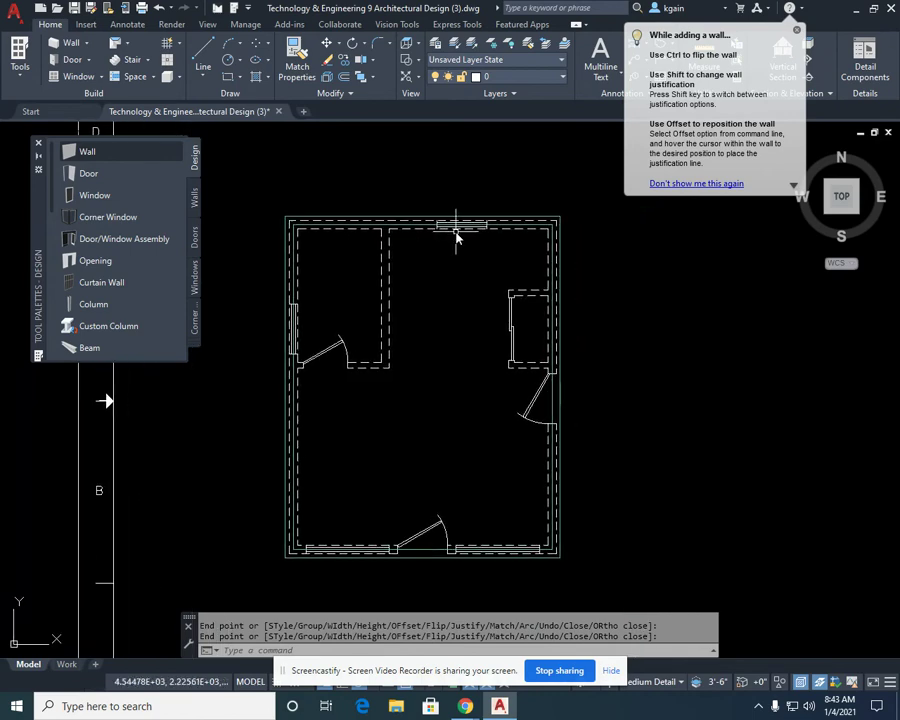
scroll(518, 230, "up", 4)
middle_click_drag(518, 230, 637, 265)
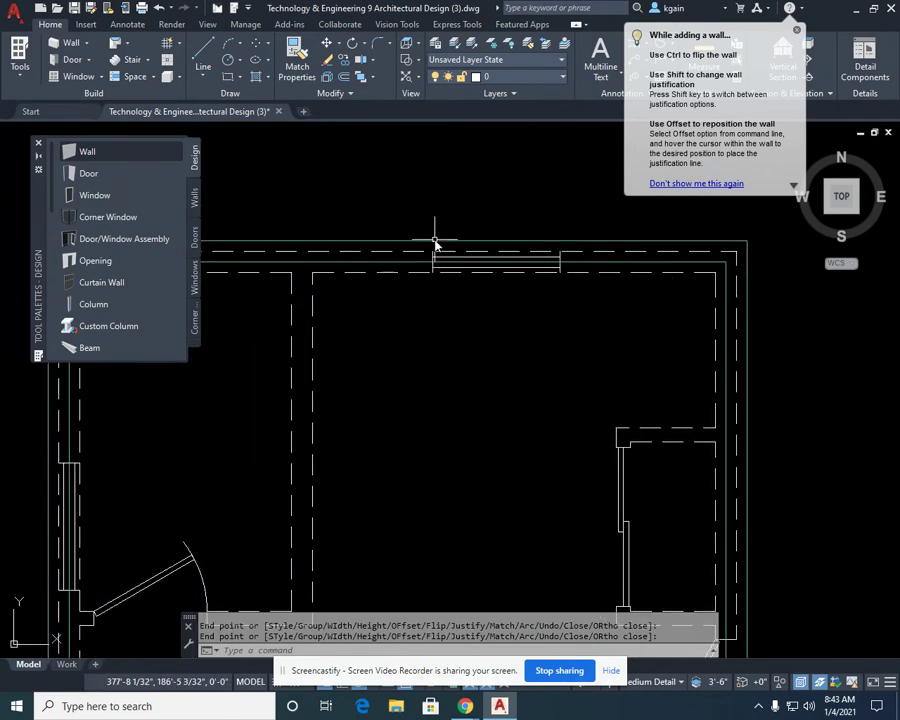
middle_click_drag(394, 254, 658, 266)
mouse_move(556, 296)
middle_mouse_down()
mouse_move(509, 300)
mouse_move(598, 312)
middle_mouse_up()
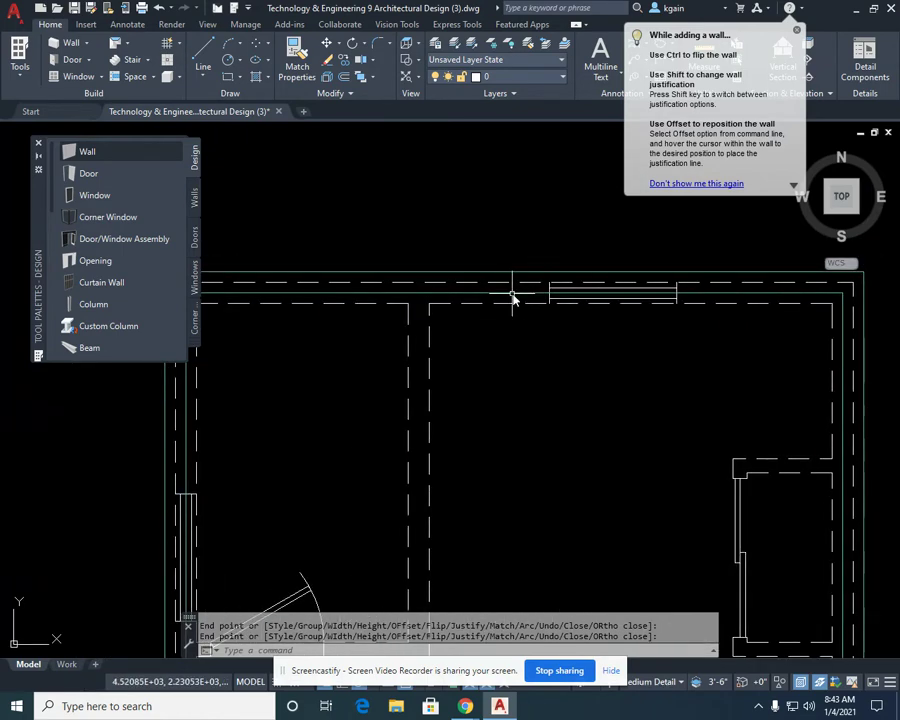
key("Return")
Step: Stretch the first wall and the room's bottom wall 3 inches parallel onto the outline
scroll(489, 311, "up", 2)
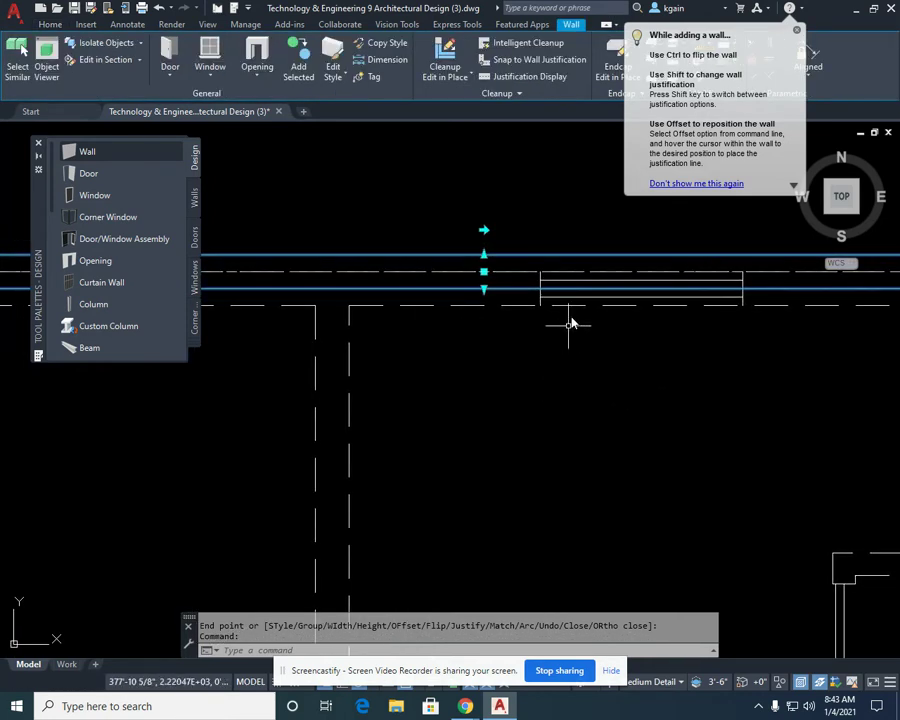
mouse_move(485, 276)
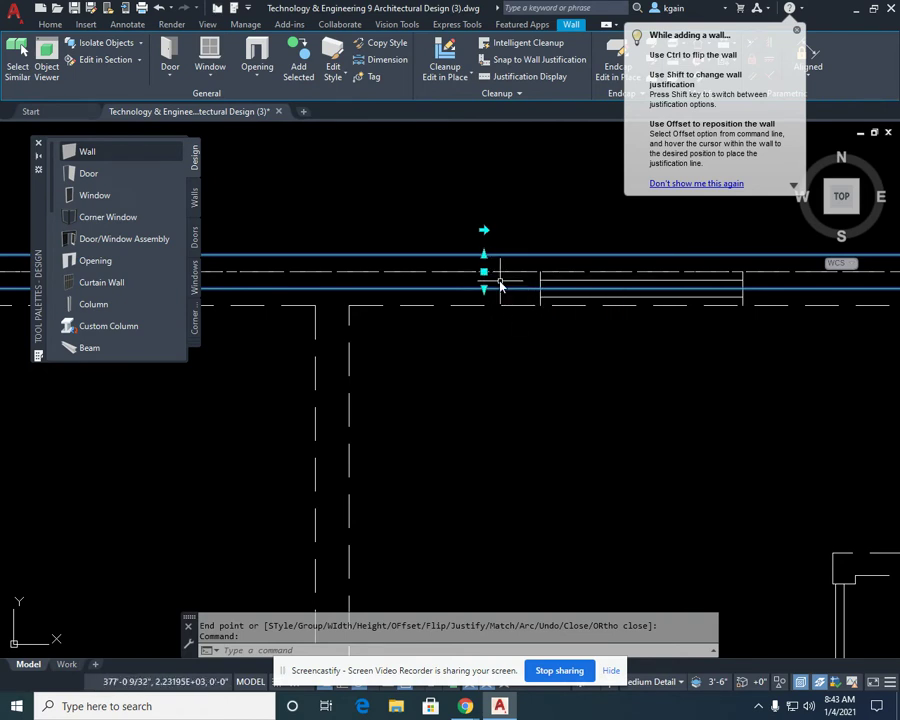
left_click(484, 274)
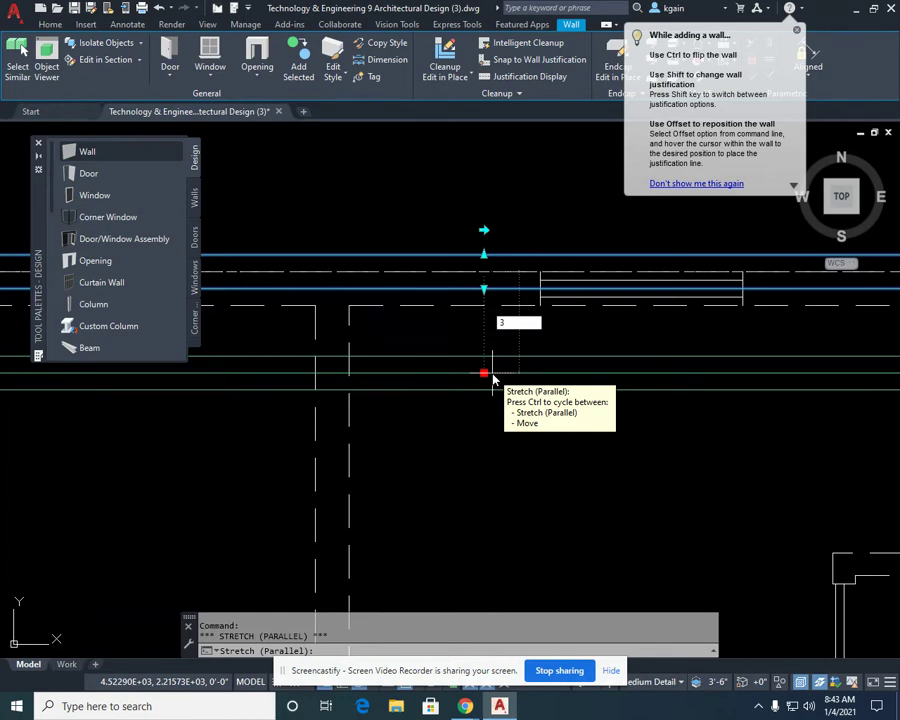
key("Return")
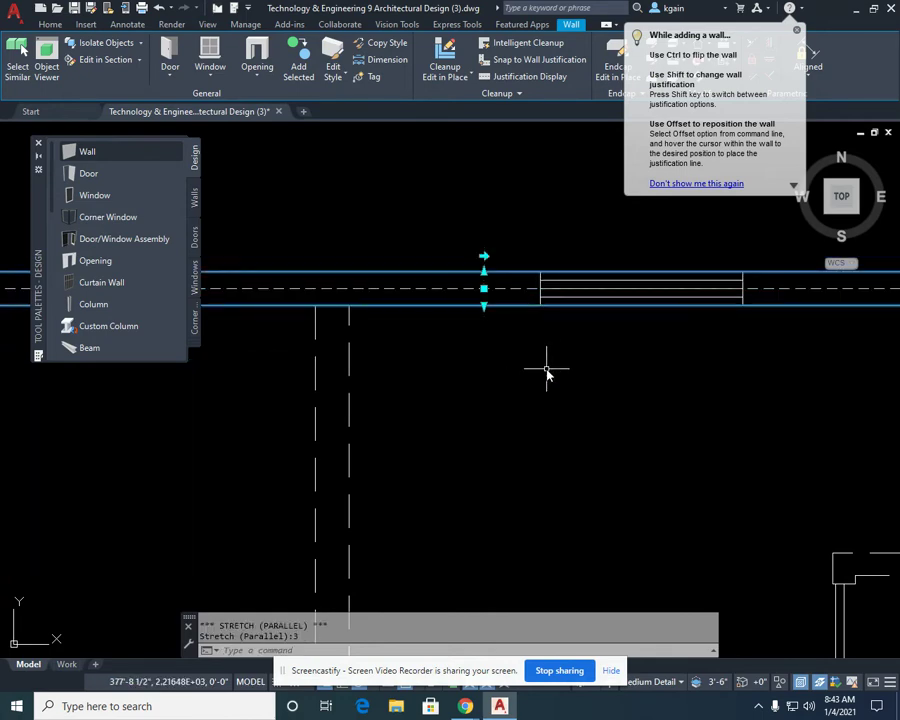
scroll(581, 422, "down", 3)
scroll(577, 280, "up", 2)
middle_click_drag(577, 280, 548, 492)
scroll(548, 492, "up", 2)
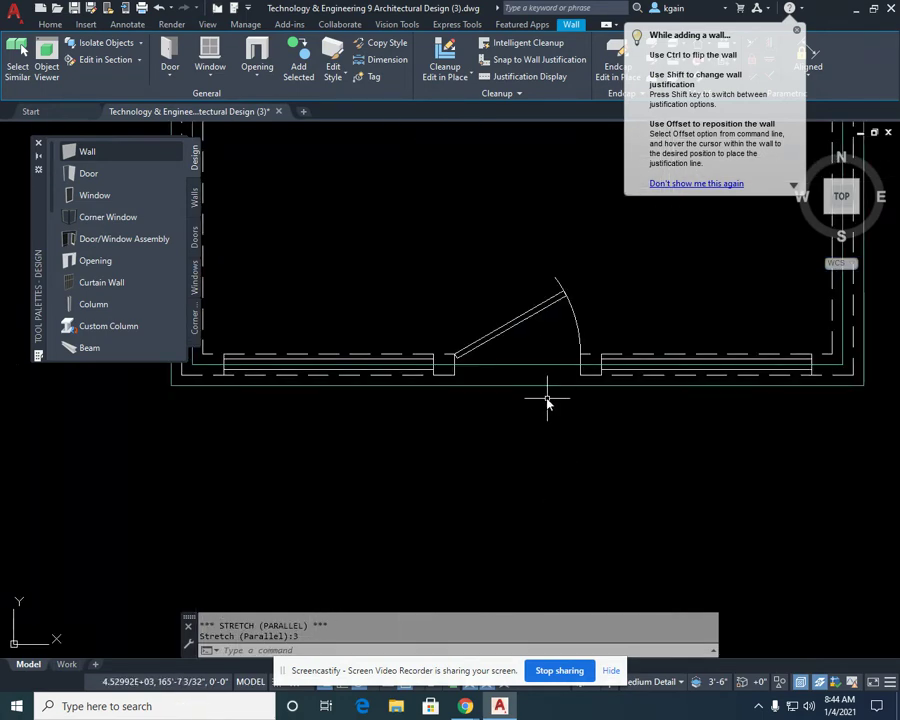
left_click(544, 396)
left_click(517, 377)
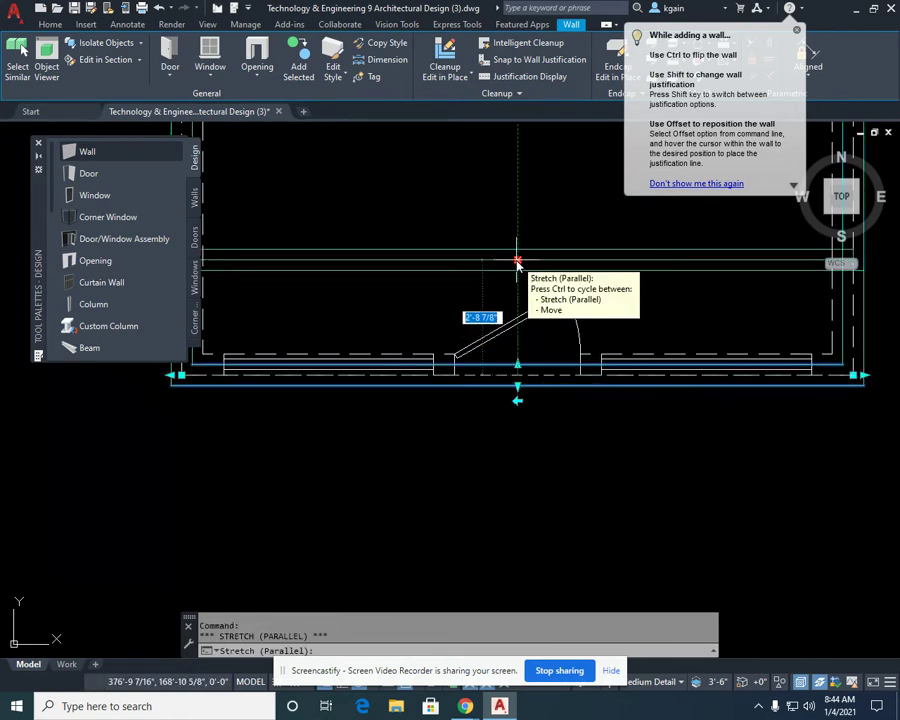
type("3")
key("Return")
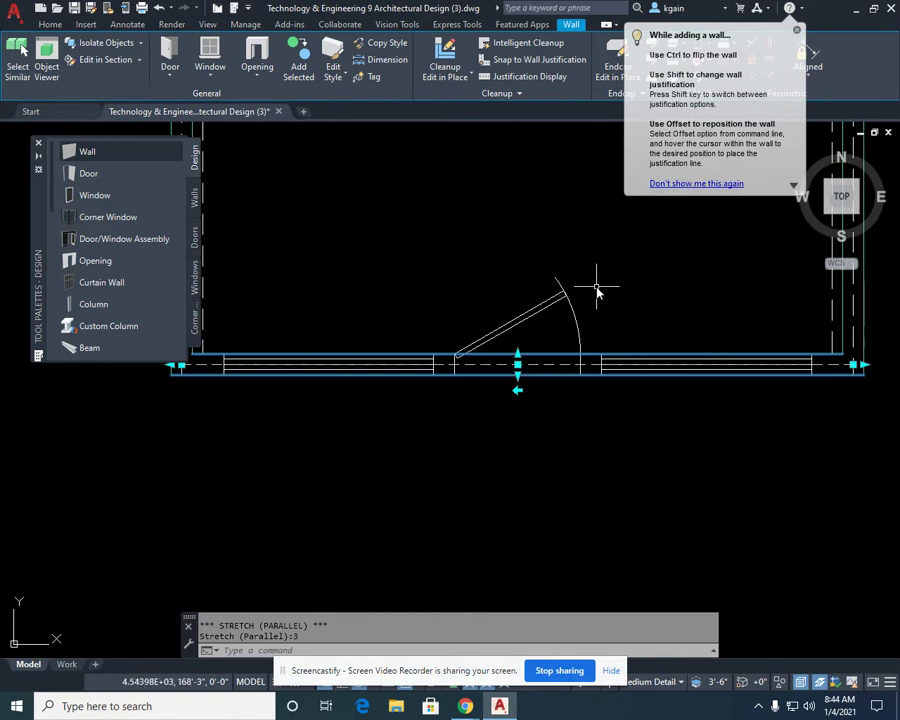
Step: Shift the two vertical side walls 3 inches each onto the outline, then deselect
middle_click_drag(597, 290, 400, 524)
left_click(560, 345)
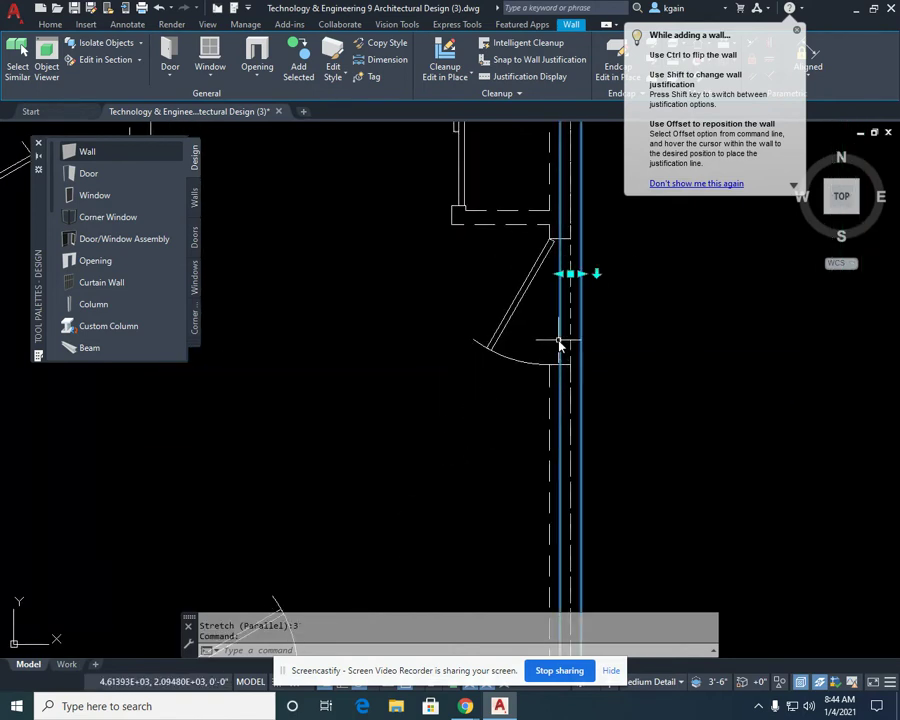
left_click(571, 273)
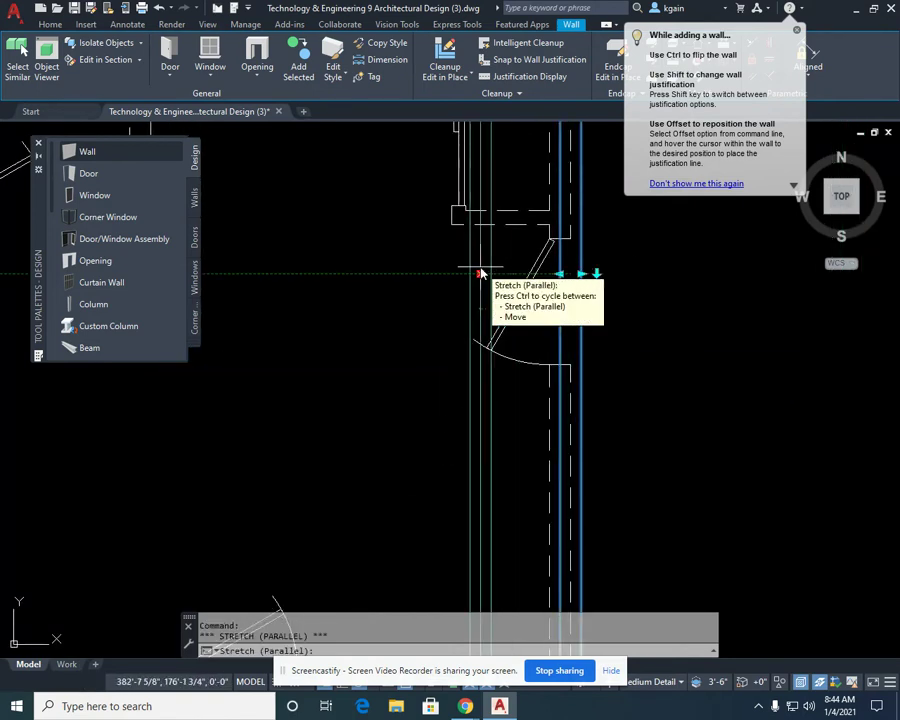
type("3")
key("Return")
scroll(428, 280, "down", 3)
scroll(864, 390, "up", 4)
left_click(646, 395)
left_click(663, 408)
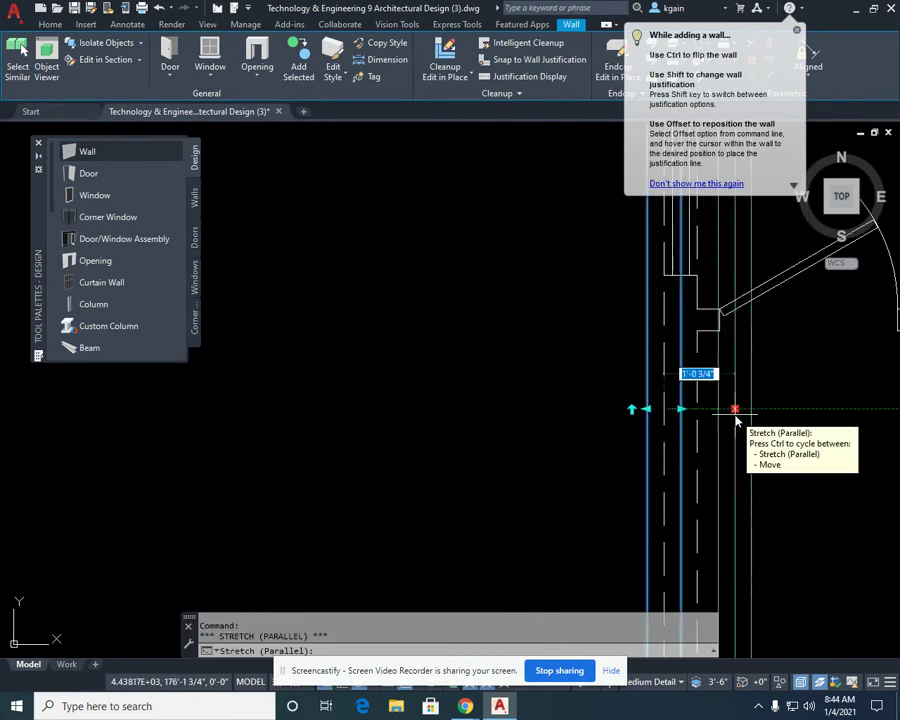
type("3")
key("Return")
scroll(748, 418, "down", 3)
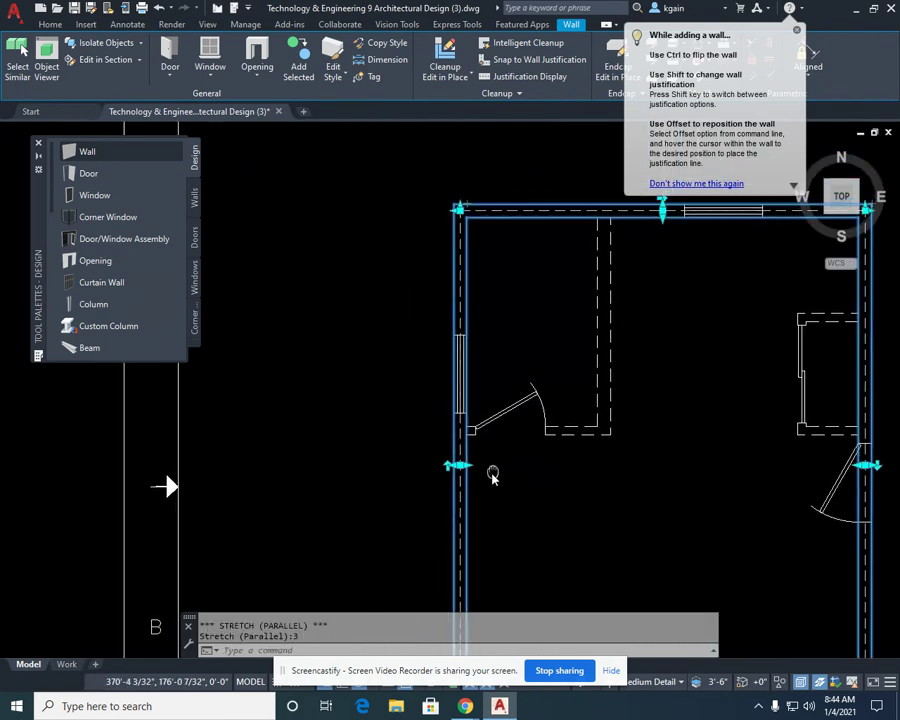
middle_click_drag(666, 503, 568, 396)
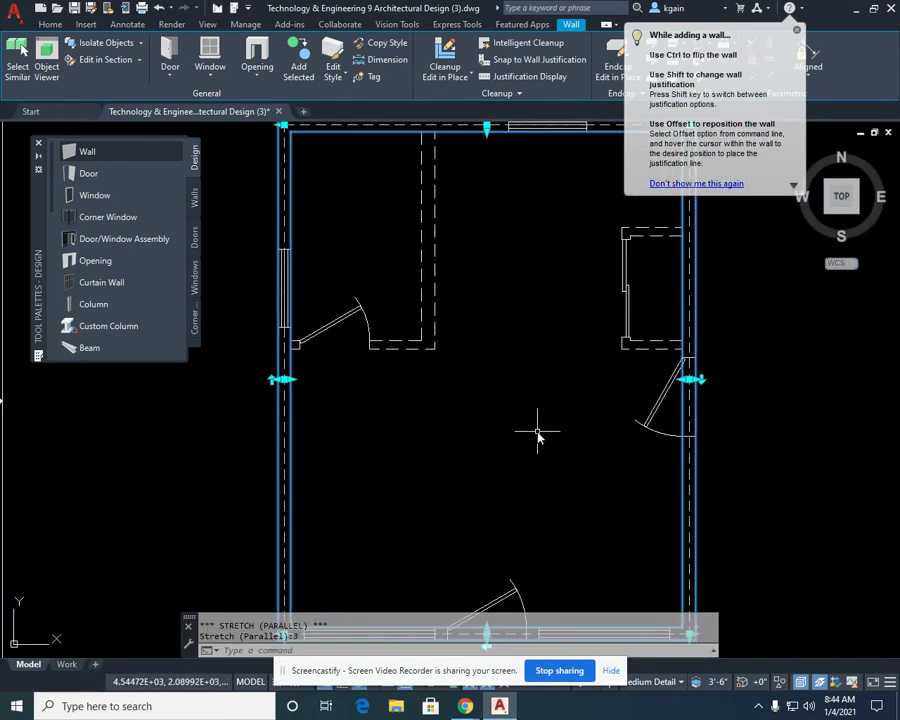
key("Escape")
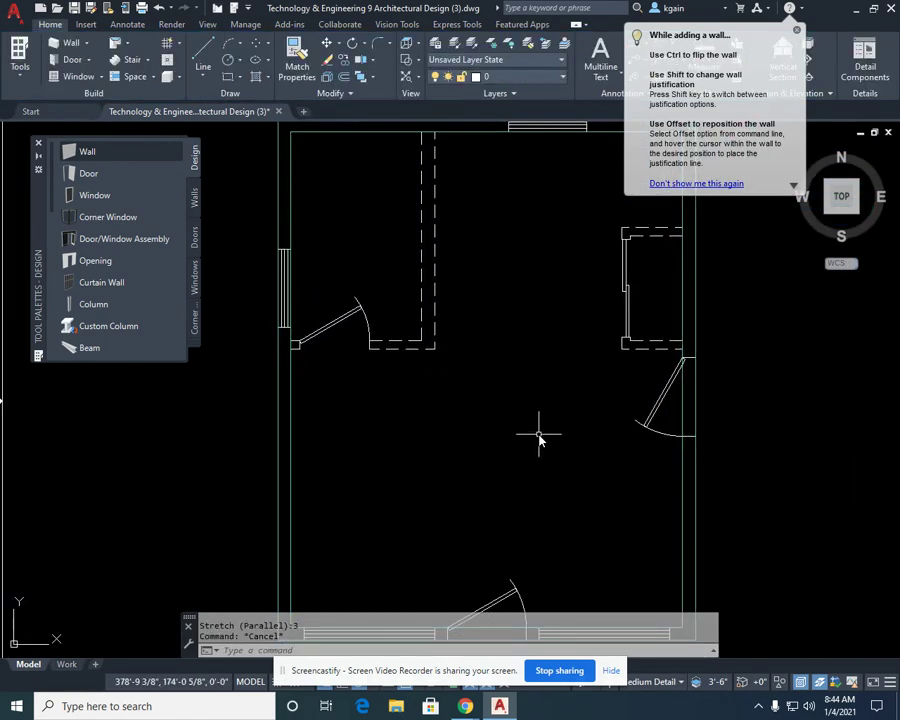
scroll(536, 432, "down", 3)
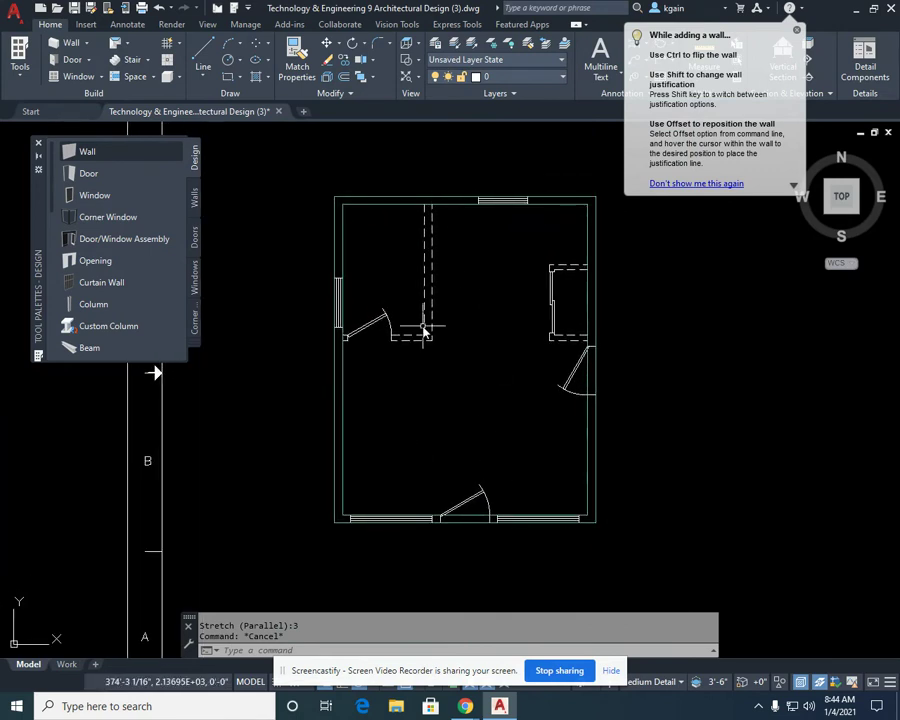
Step: Draw interior walls down the upper-left dashed outline's right edge and along its bottom
middle_click_drag(427, 340, 434, 363)
middle_click_drag(438, 255, 444, 258)
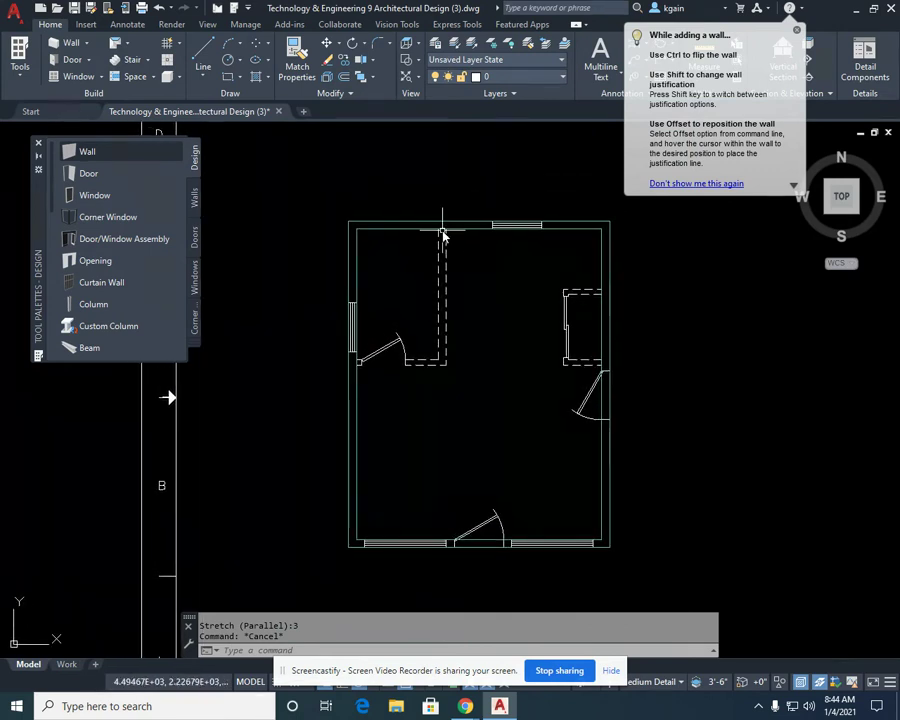
scroll(443, 235, "up", 2)
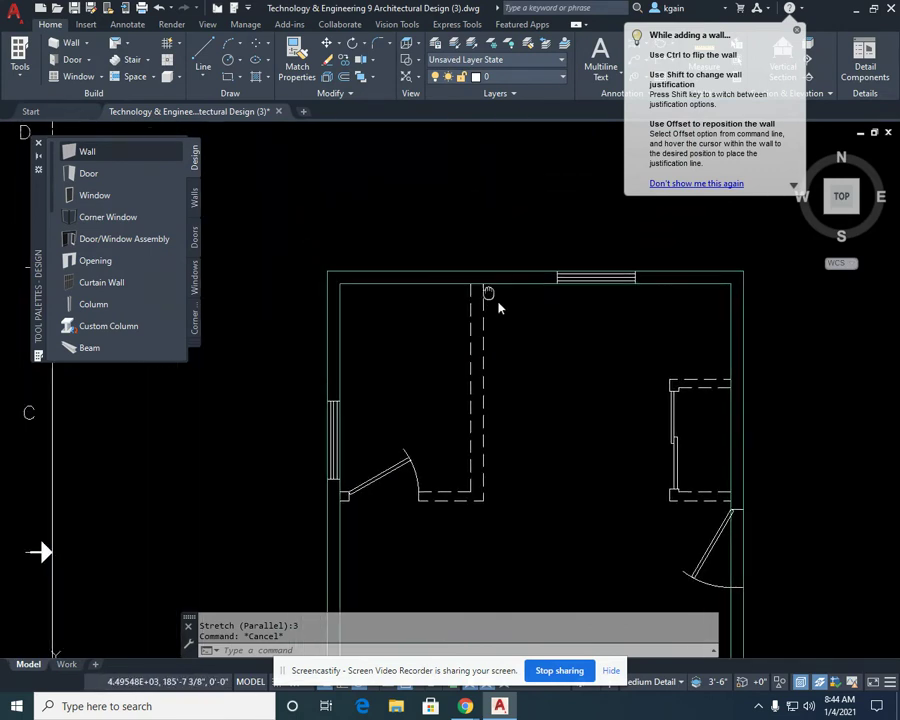
left_click(68, 151)
scroll(490, 285, "up", 2)
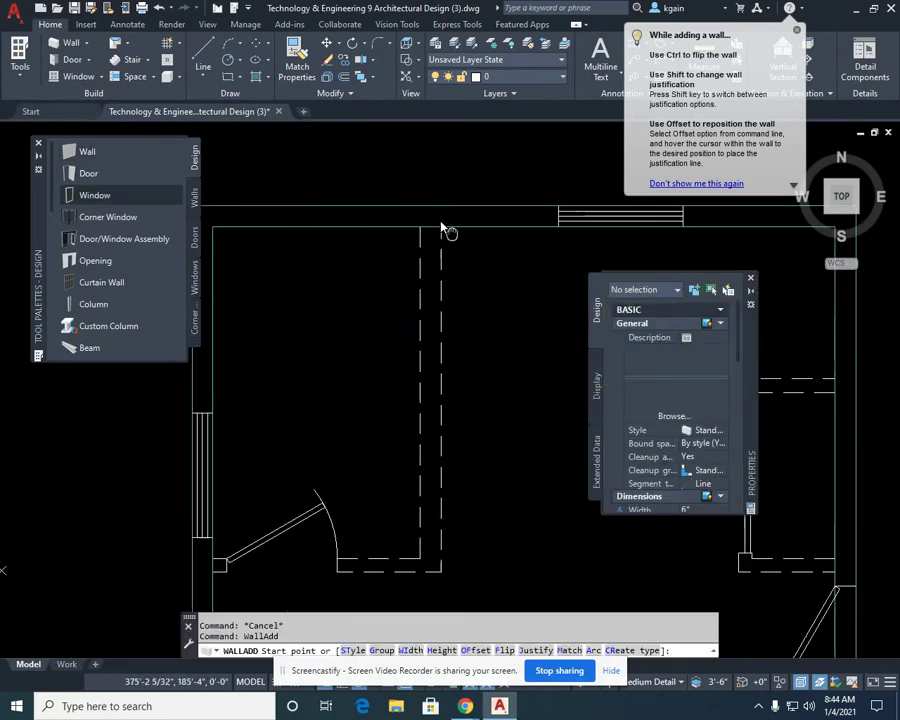
left_click(409, 195)
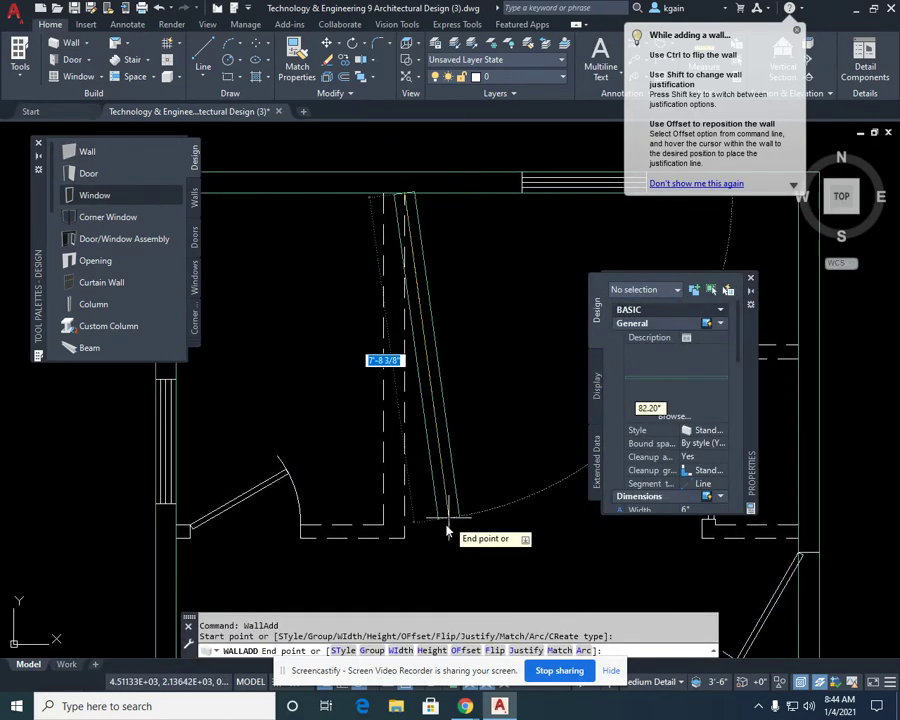
left_click(405, 535)
left_click(178, 533)
key("shift")
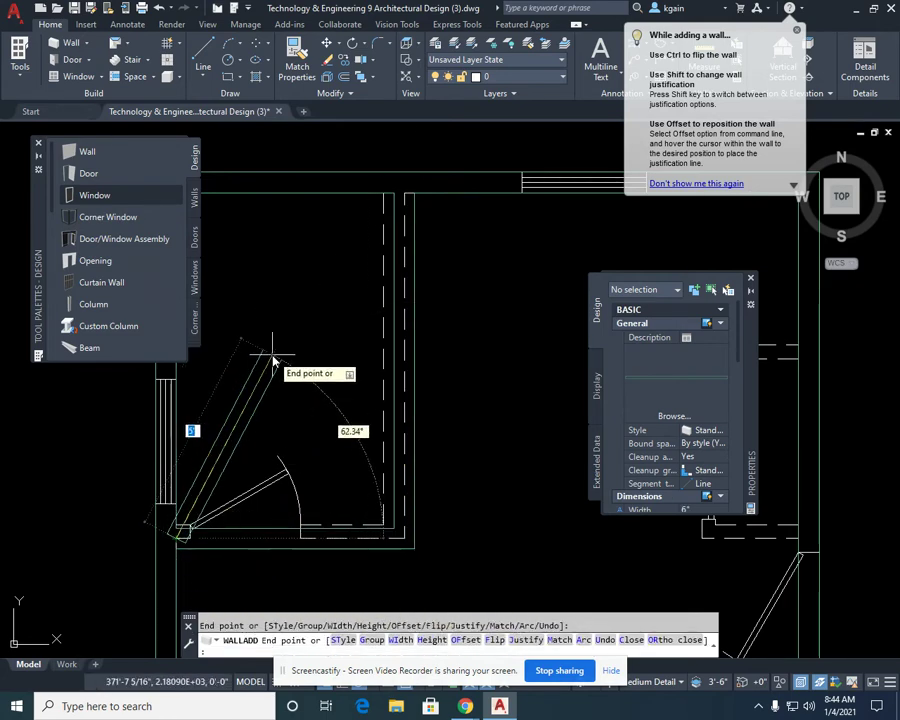
type("5")
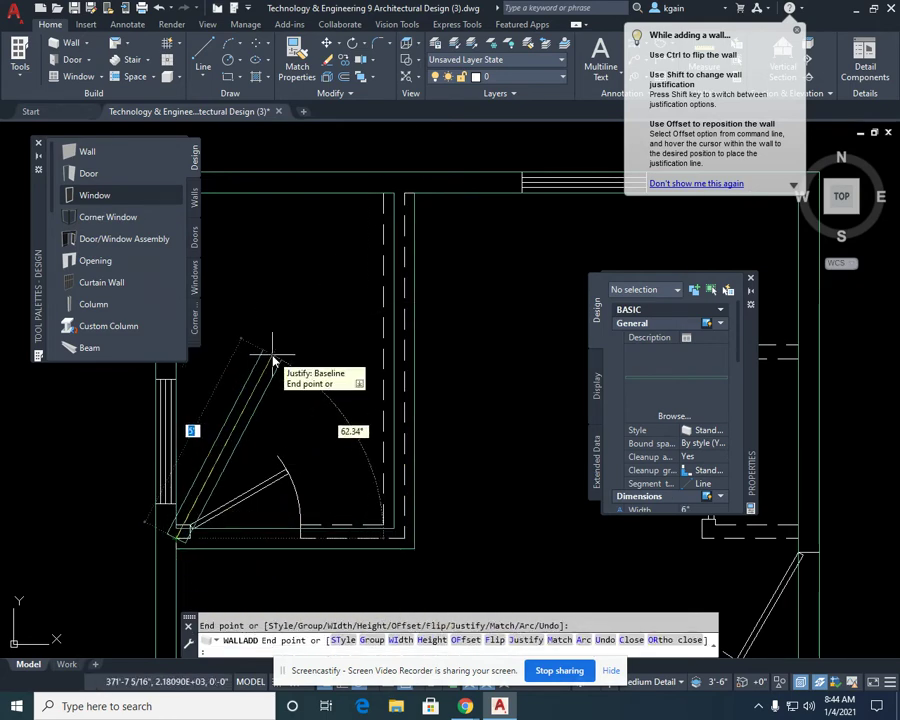
key("Return")
middle_click_drag(488, 408, 360, 146)
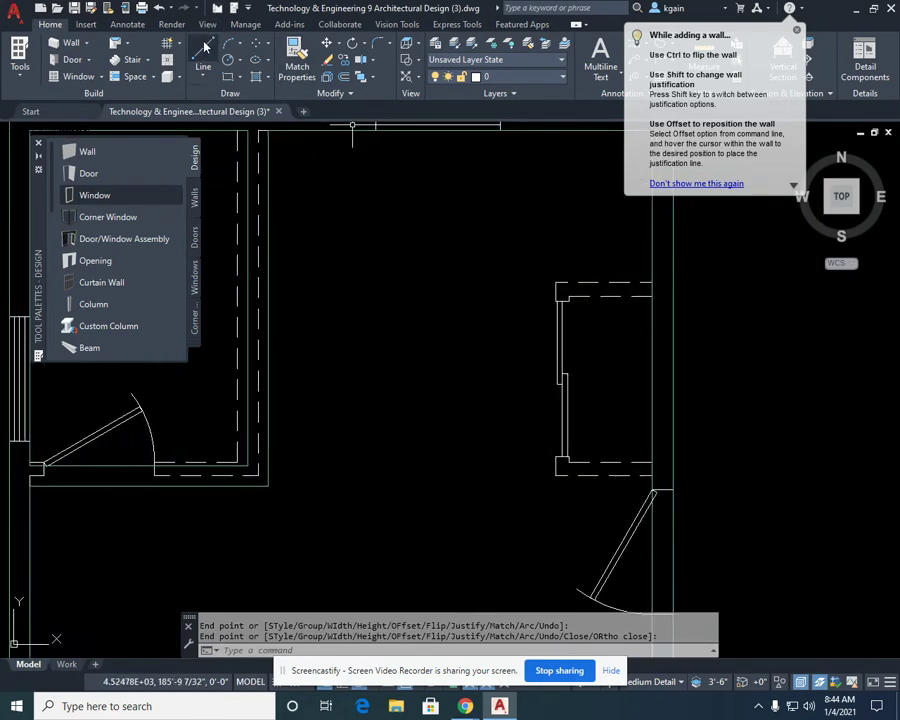
middle_click_drag(543, 318, 494, 318)
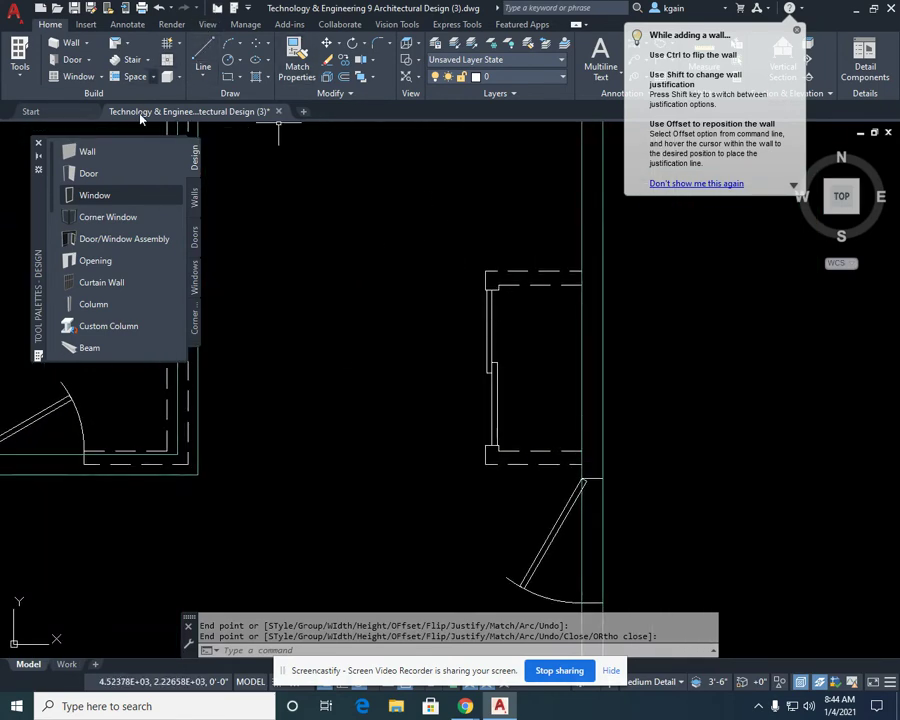
Step: Draw interior walls down the small outline's left side and along its bottom, then select the vertical one
left_click(87, 151)
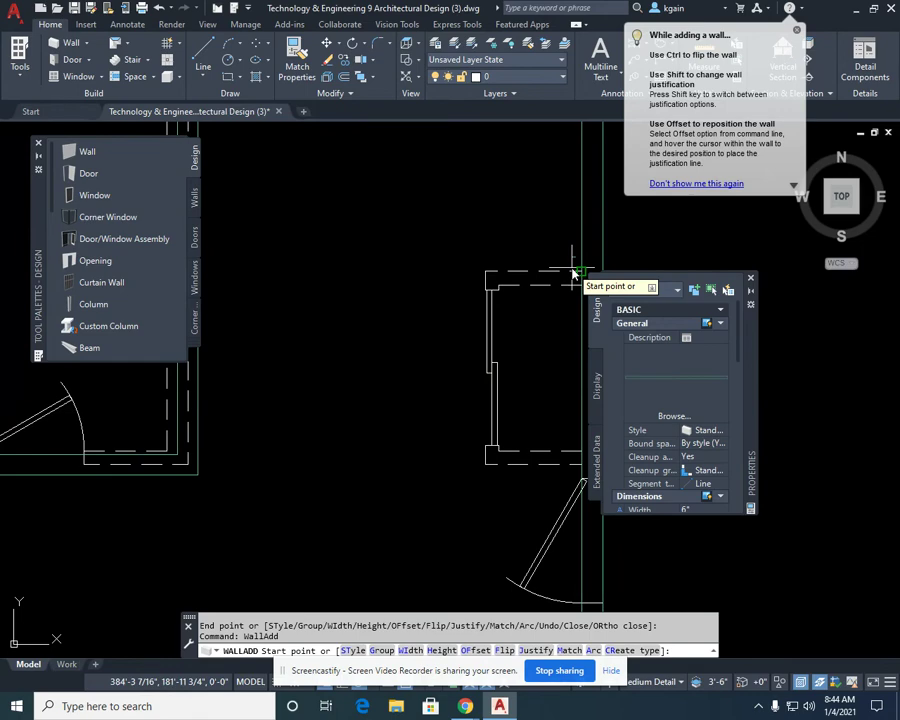
left_click(485, 268)
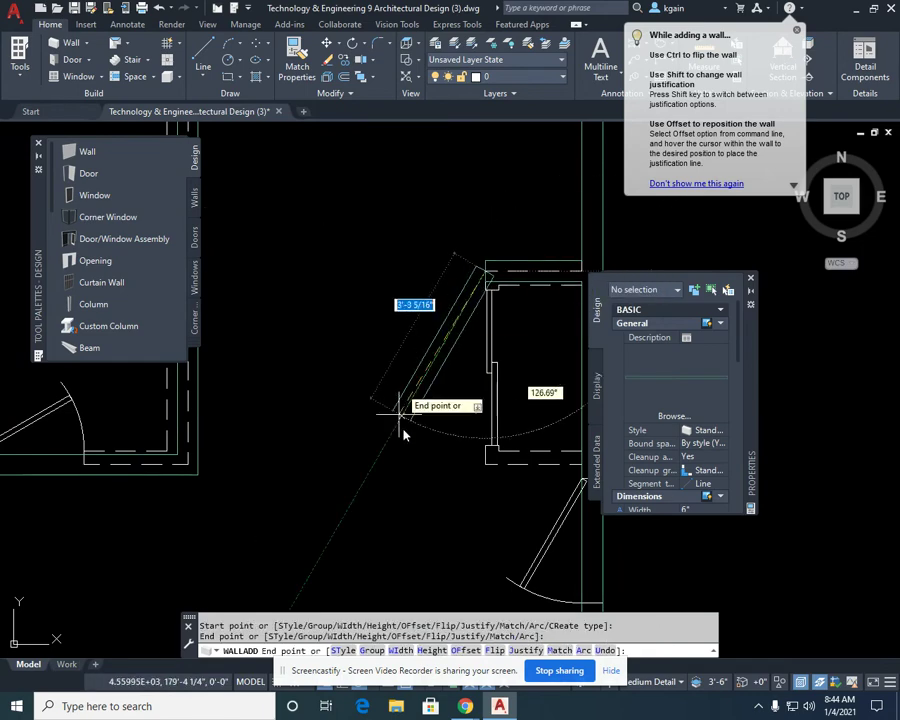
left_click(488, 465)
middle_click_drag(488, 465, 345, 425)
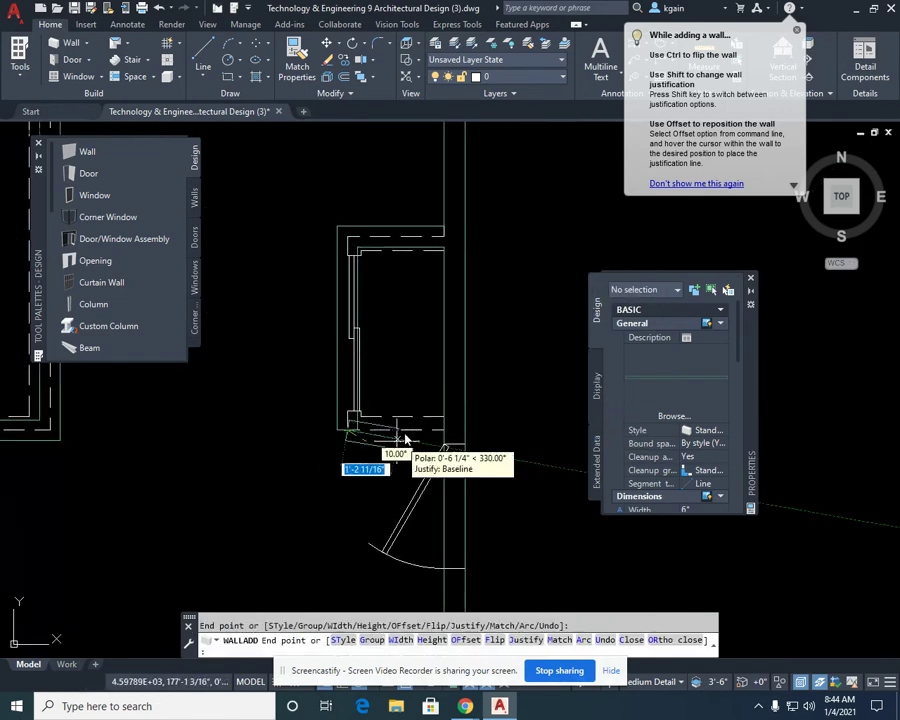
left_click(441, 436)
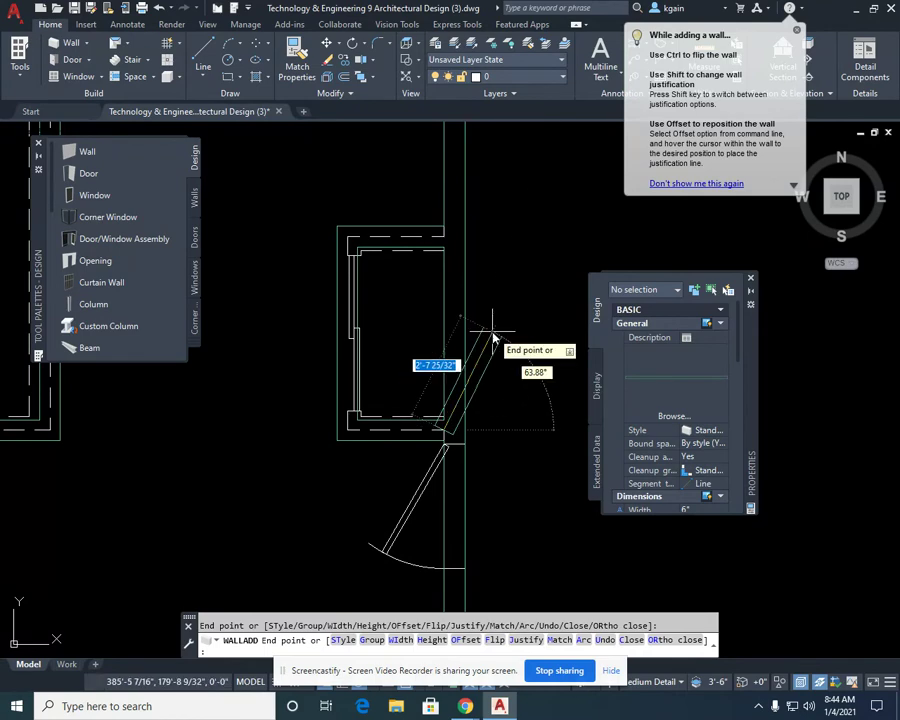
key("Return")
middle_click_drag(492, 330, 794, 438)
middle_click_drag(434, 326, 484, 246)
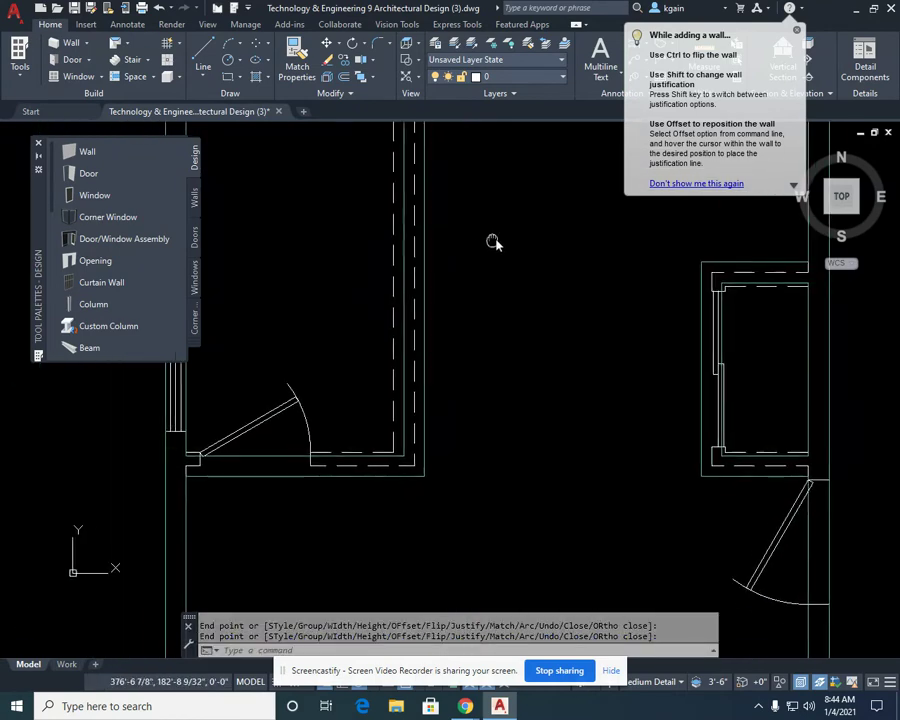
middle_click_drag(524, 418, 435, 315)
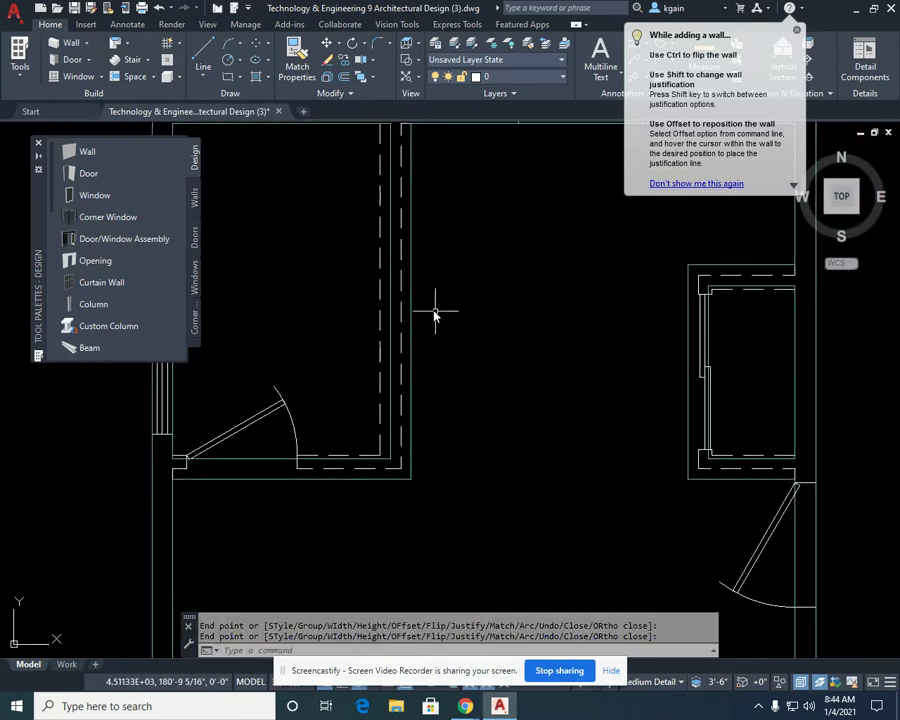
left_click(410, 286)
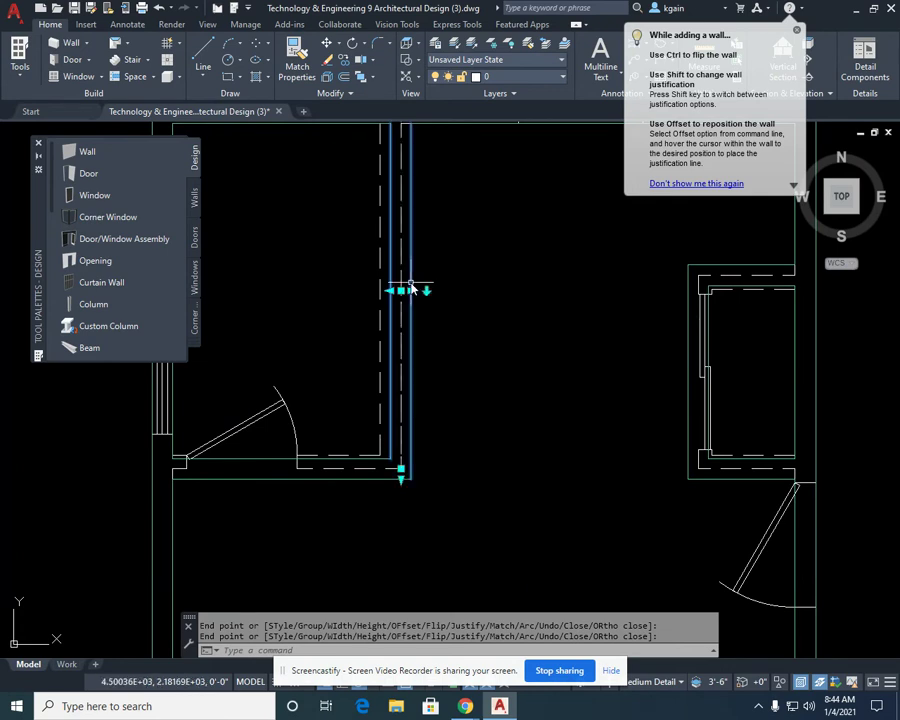
Step: Shift the selected vertical interior wall 3 inches sideways and deselect it
scroll(406, 289, "up", 3)
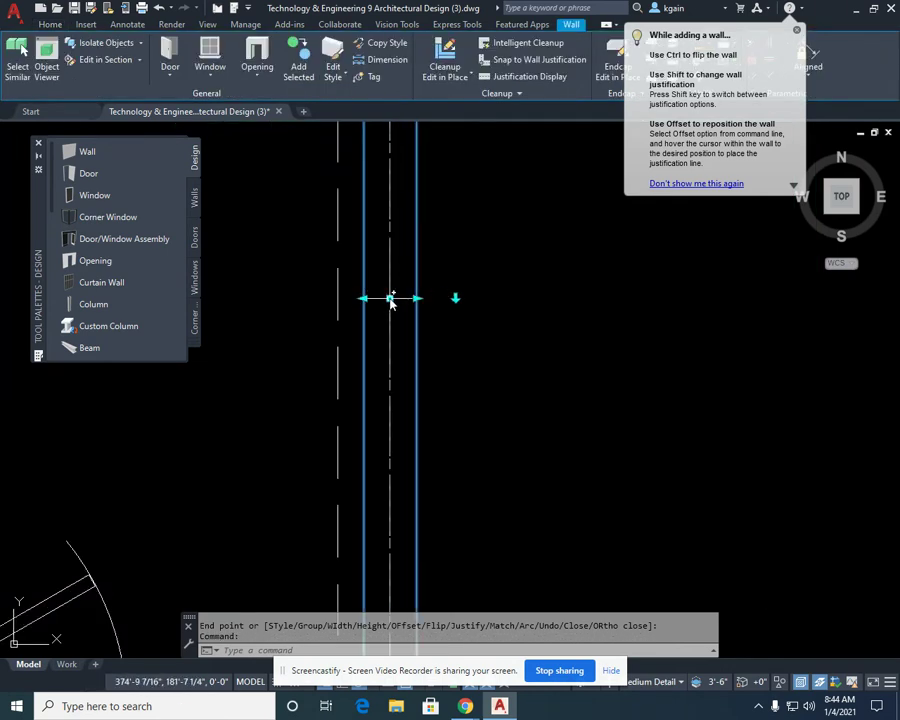
left_click(390, 298)
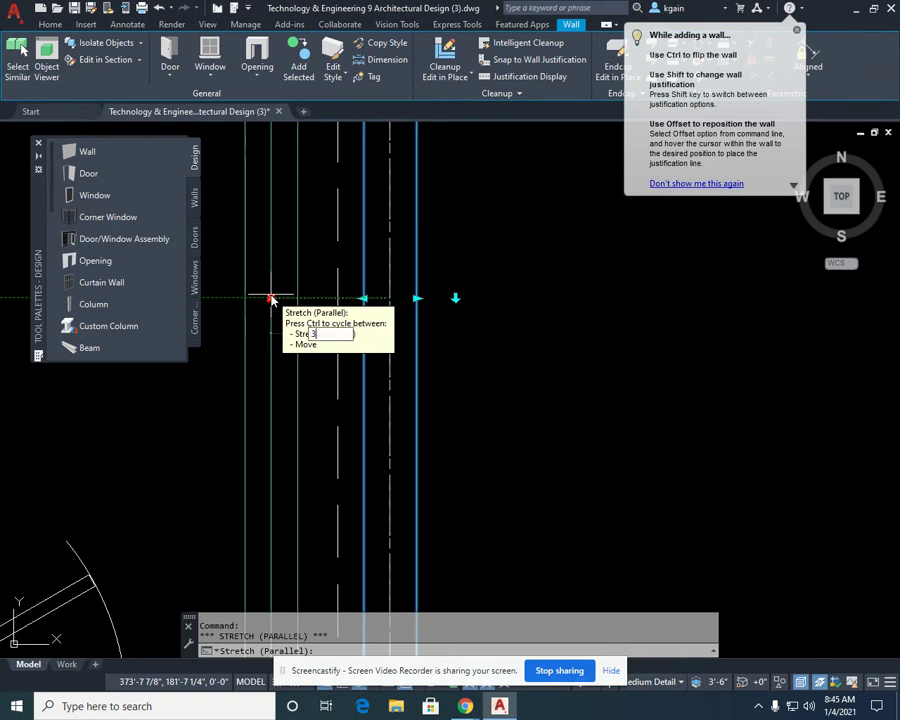
type("3")
key("Return")
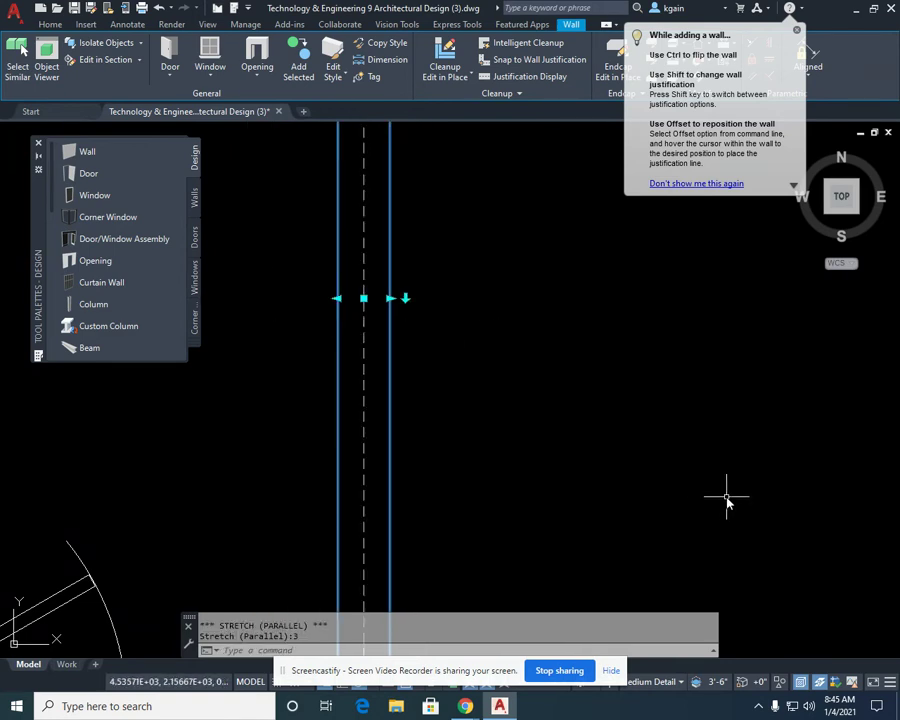
key("Escape")
Step: Zoom and pan to the closet and neighbouring room, then open the closet's left wall properties
scroll(640, 470, "down", 4)
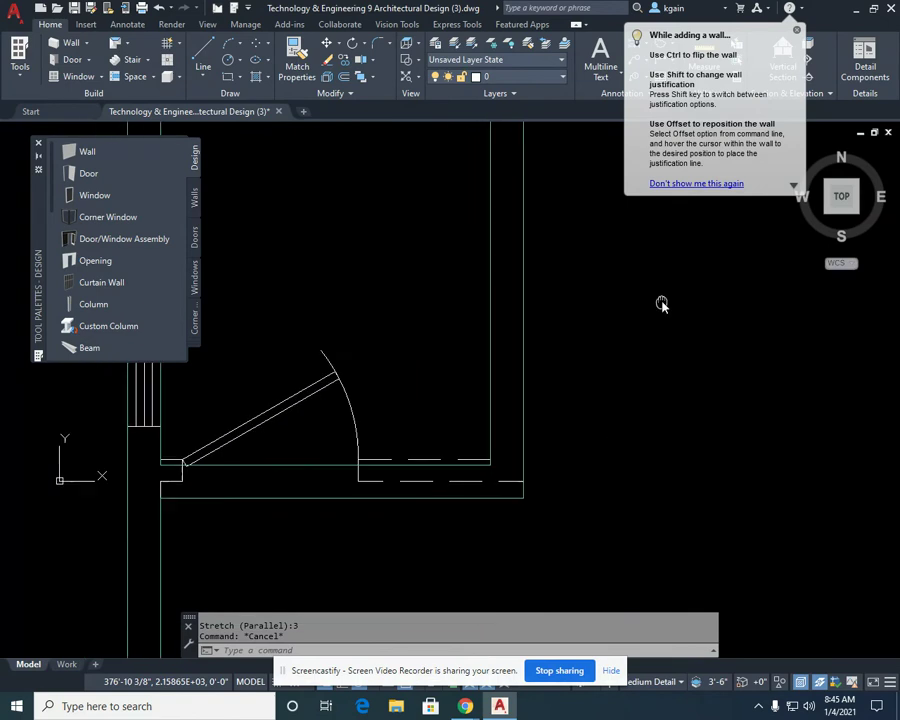
scroll(444, 456, "up", 5)
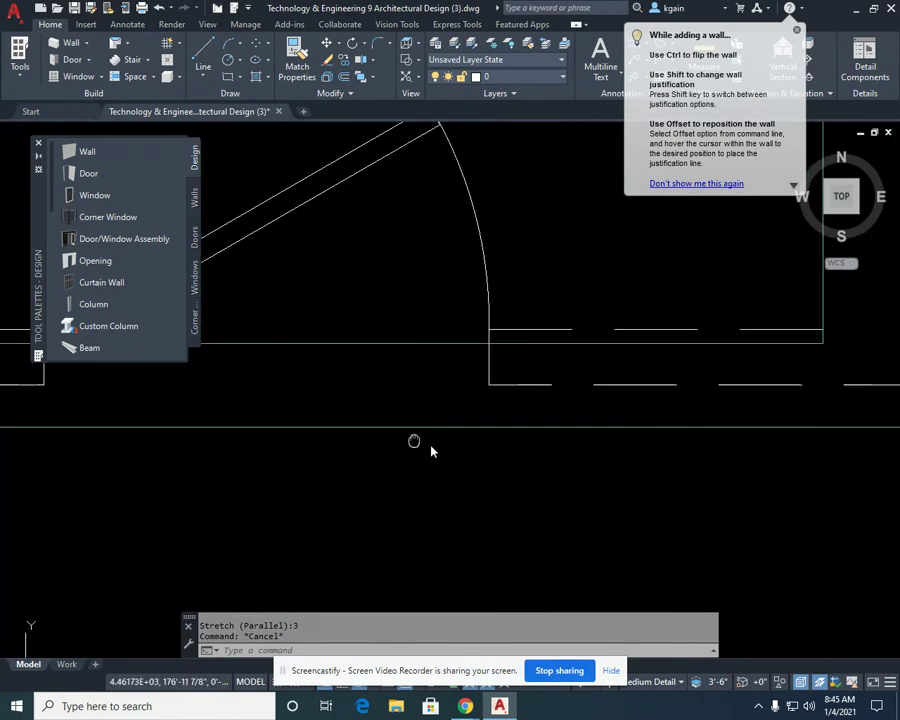
scroll(884, 458, "down", 3)
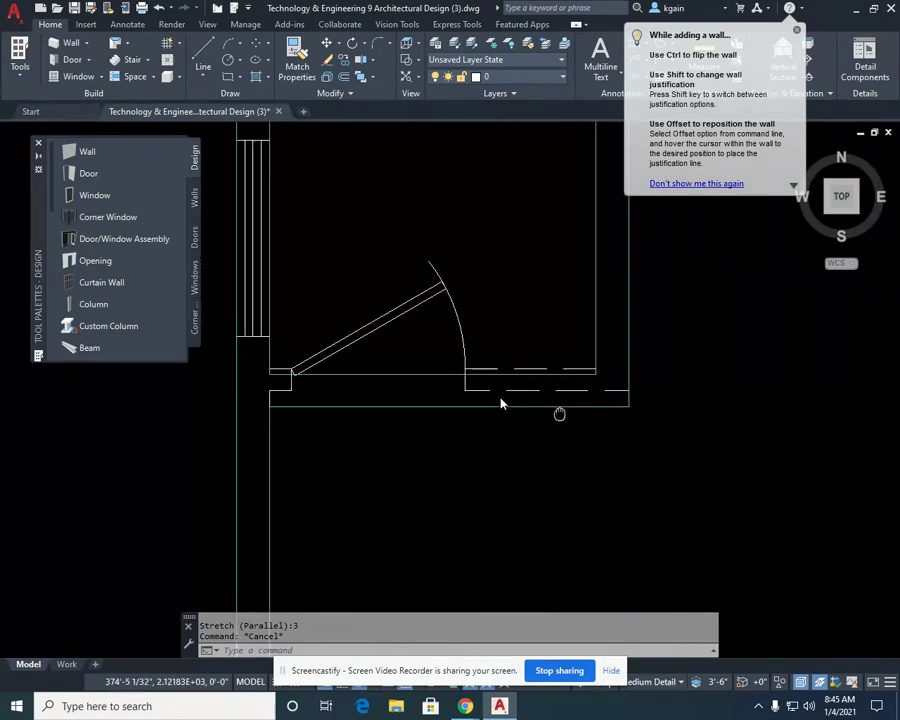
scroll(618, 426, "up", 2)
scroll(633, 313, "down", 3)
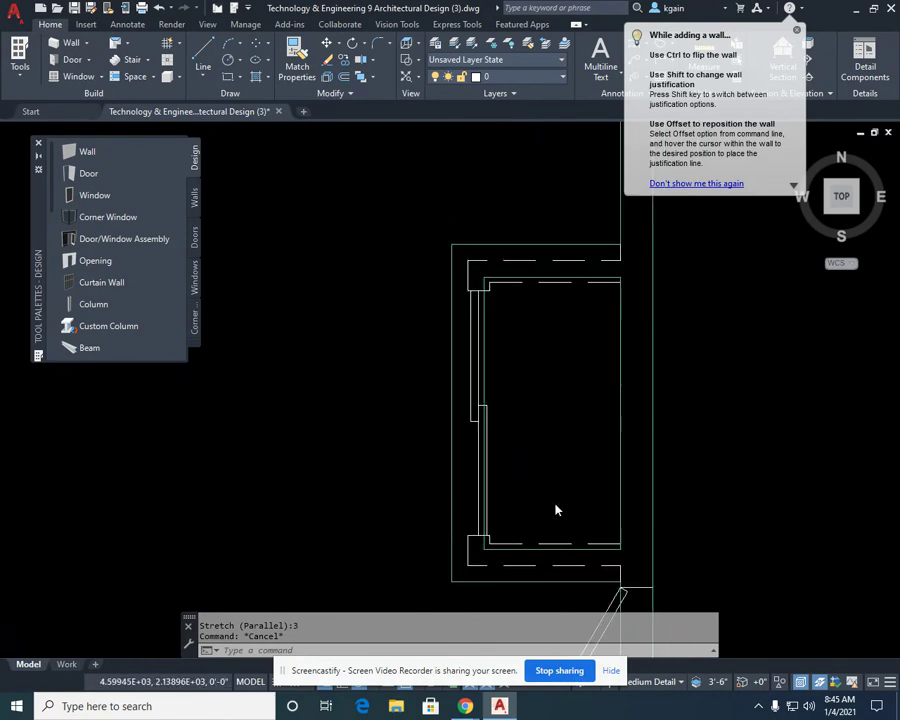
scroll(478, 277, "up", 3)
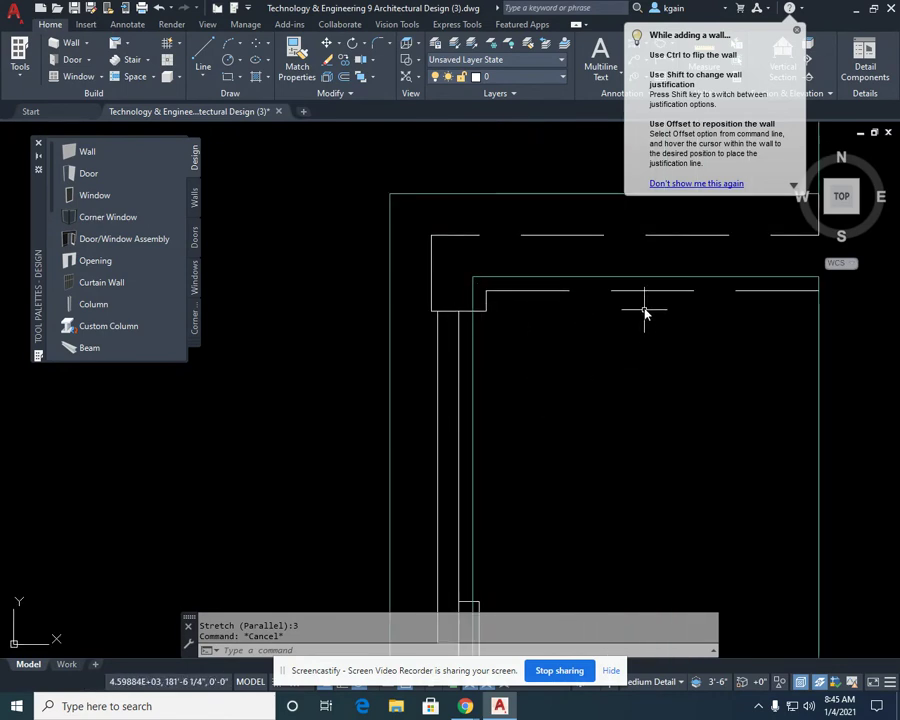
scroll(692, 425, "down", 3)
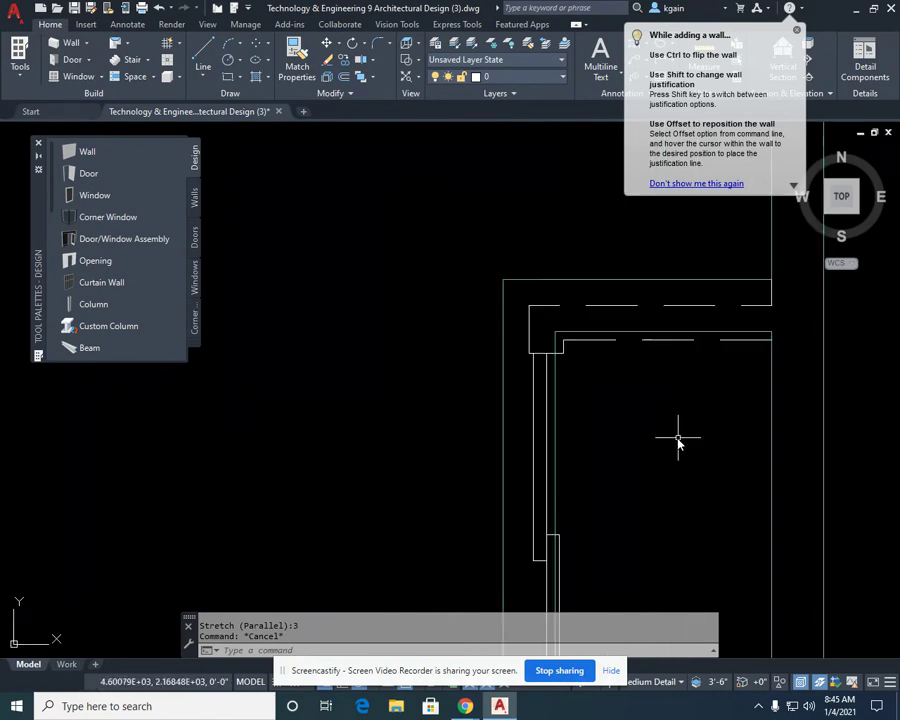
scroll(770, 236, "up", 2)
middle_click_drag(604, 237, 566, 300)
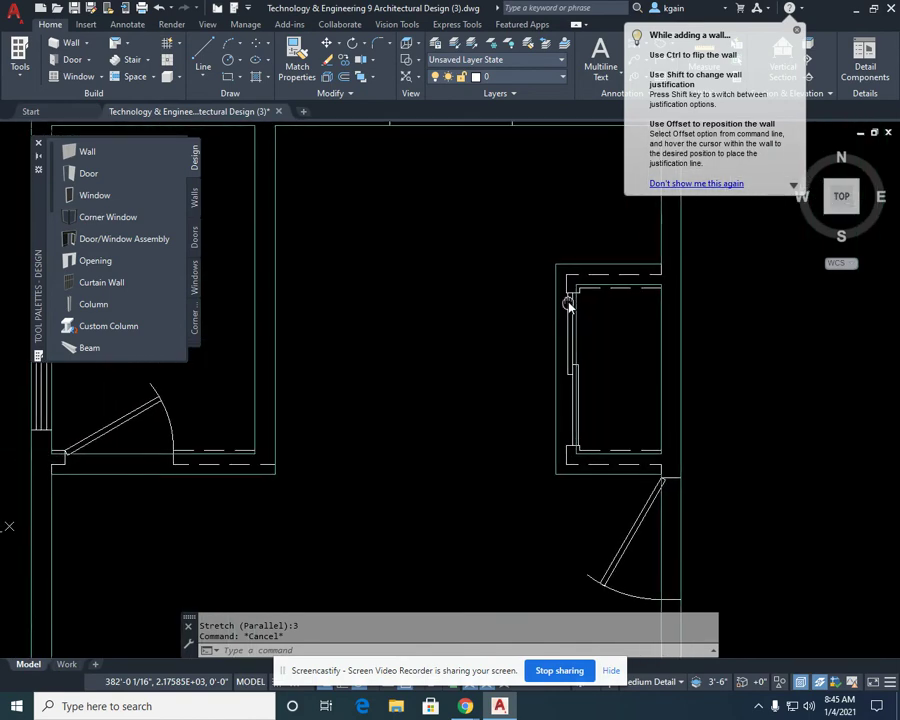
double_click(557, 364)
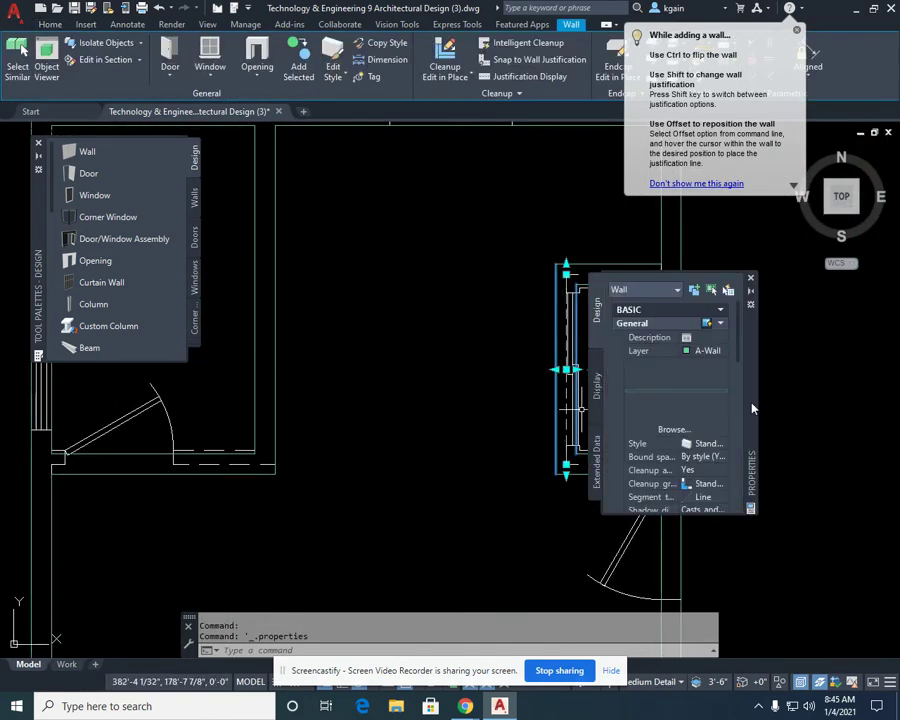
Step: Set the three closet walls and the left room's lower wall to 4" width
left_click_drag(748, 374, 530, 297)
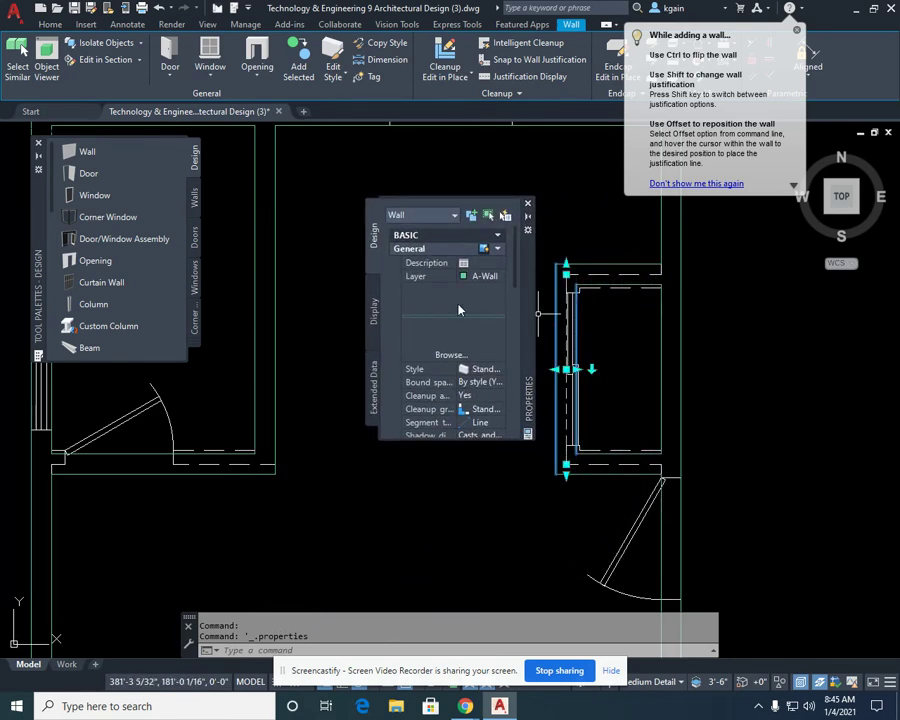
left_click_drag(516, 244, 517, 297)
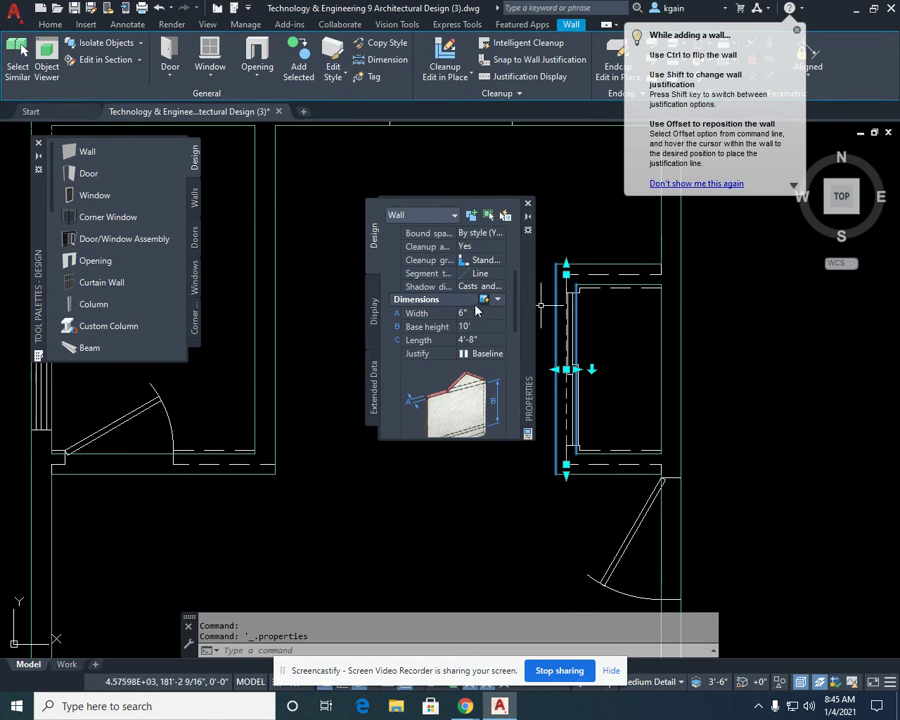
left_click(618, 270)
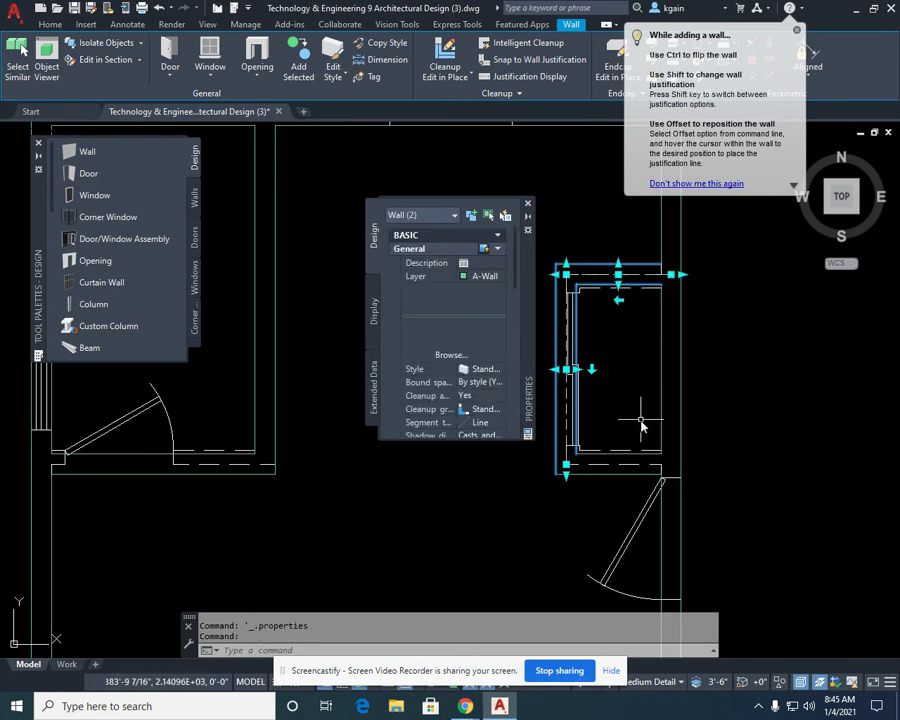
left_click(626, 476)
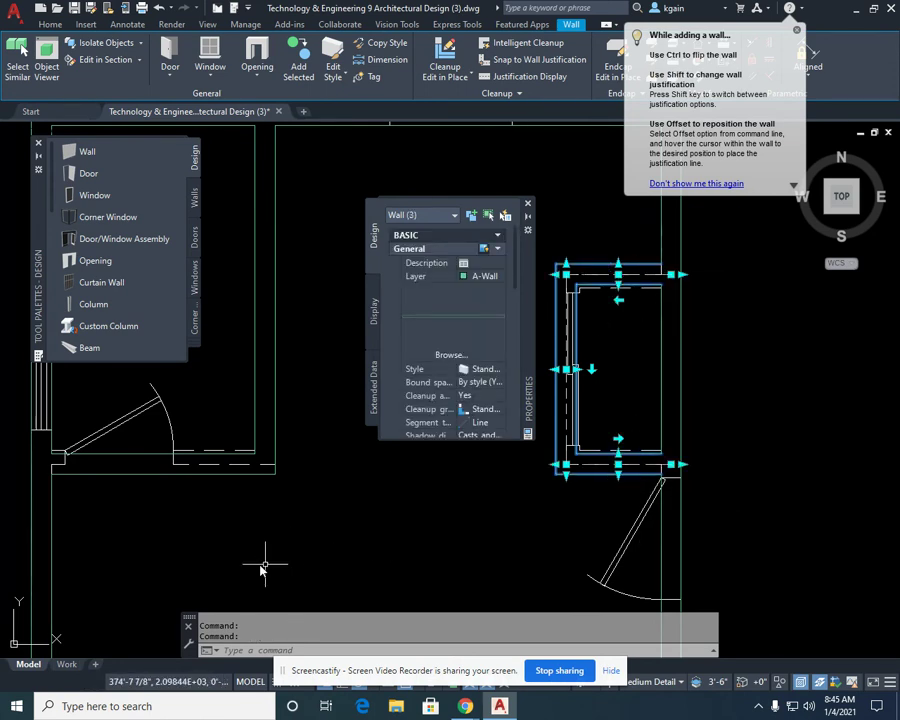
left_click(194, 481)
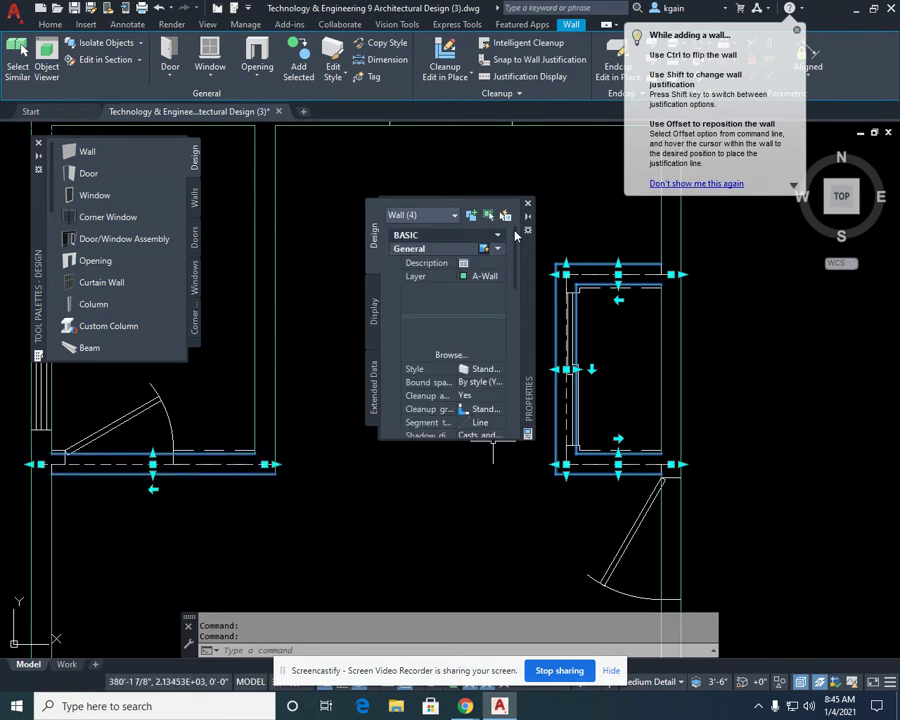
scroll(515, 240, "down", 3)
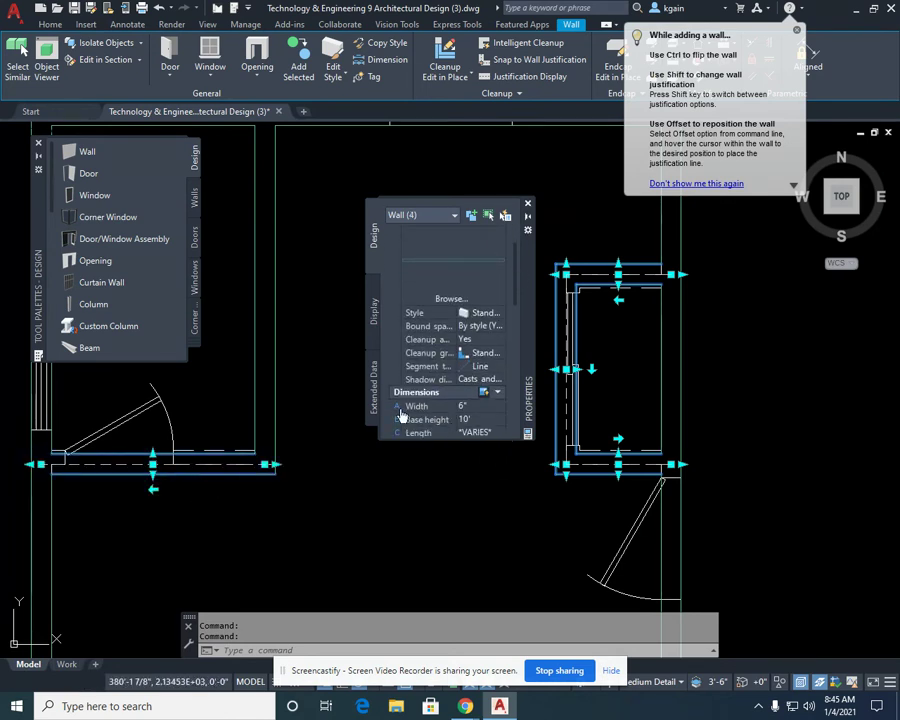
left_click(477, 408)
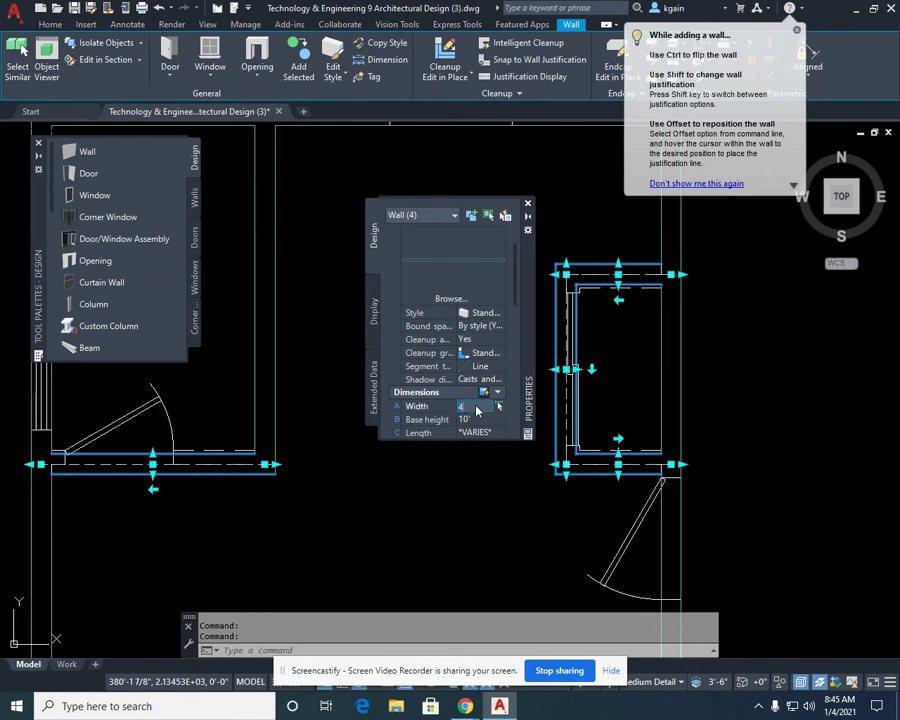
type("4")
key("Tab")
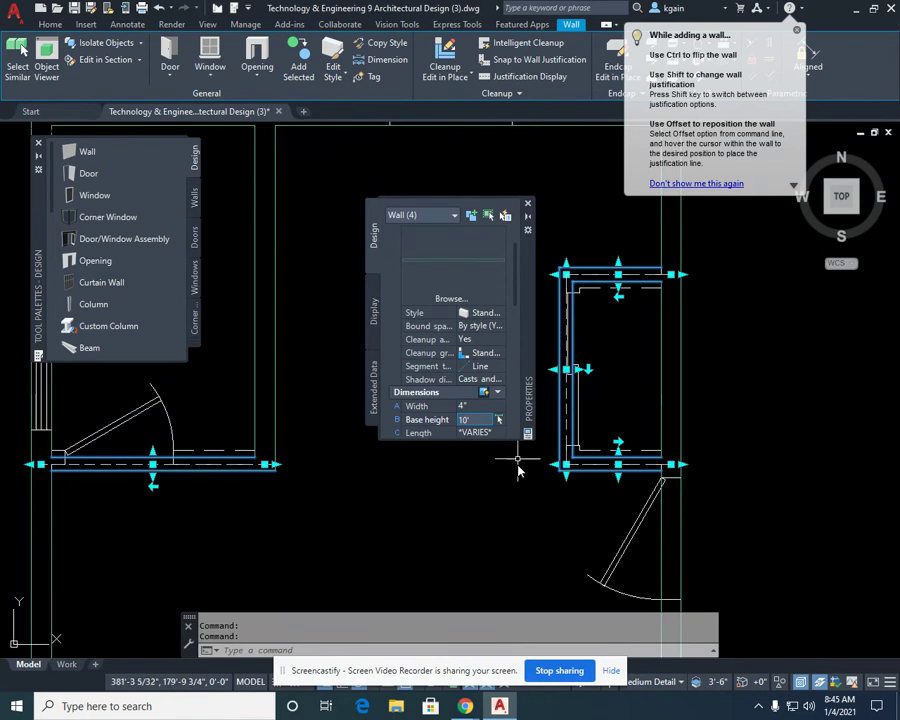
key("Escape")
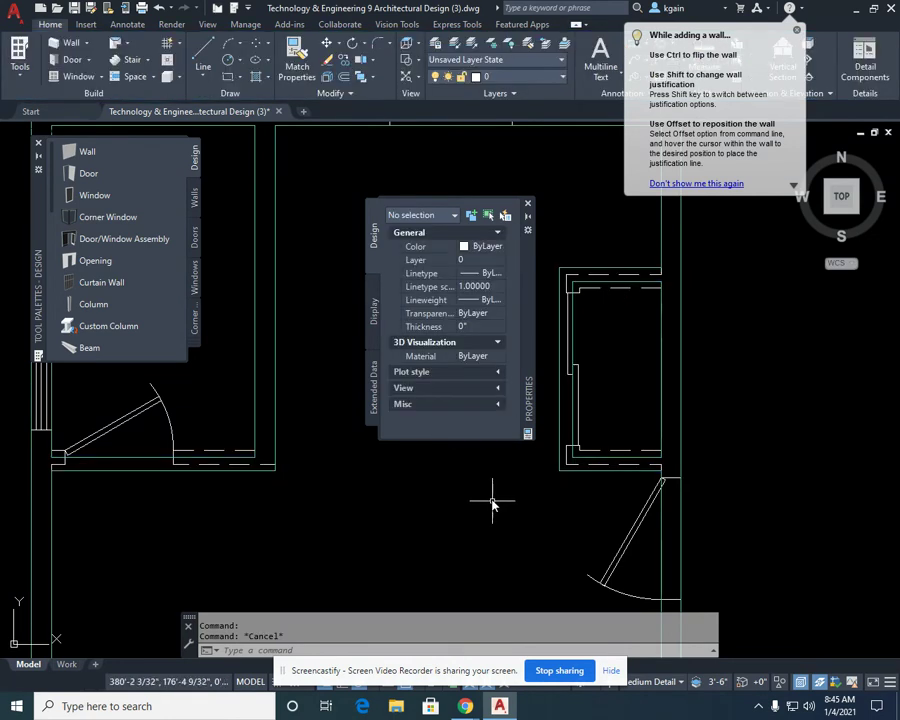
Step: Move the Properties palette aside and shift the closet's top wall 2" parallel
mouse_move(528, 327)
left_mouse_down()
mouse_move(760, 404)
mouse_move(870, 428)
left_mouse_up()
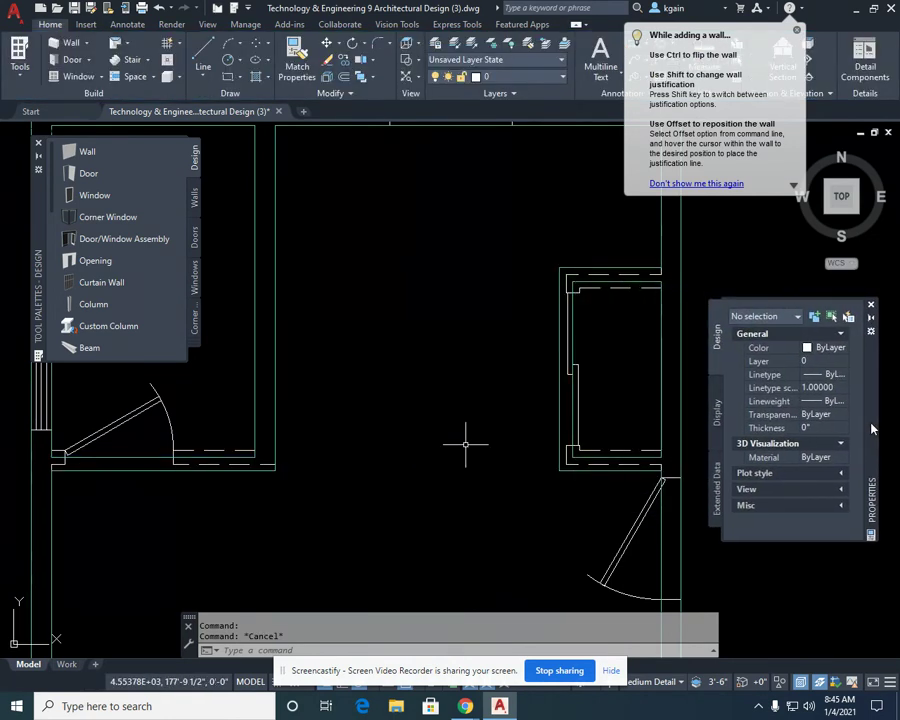
scroll(590, 270, "up", 3)
middle_click_drag(590, 270, 402, 236)
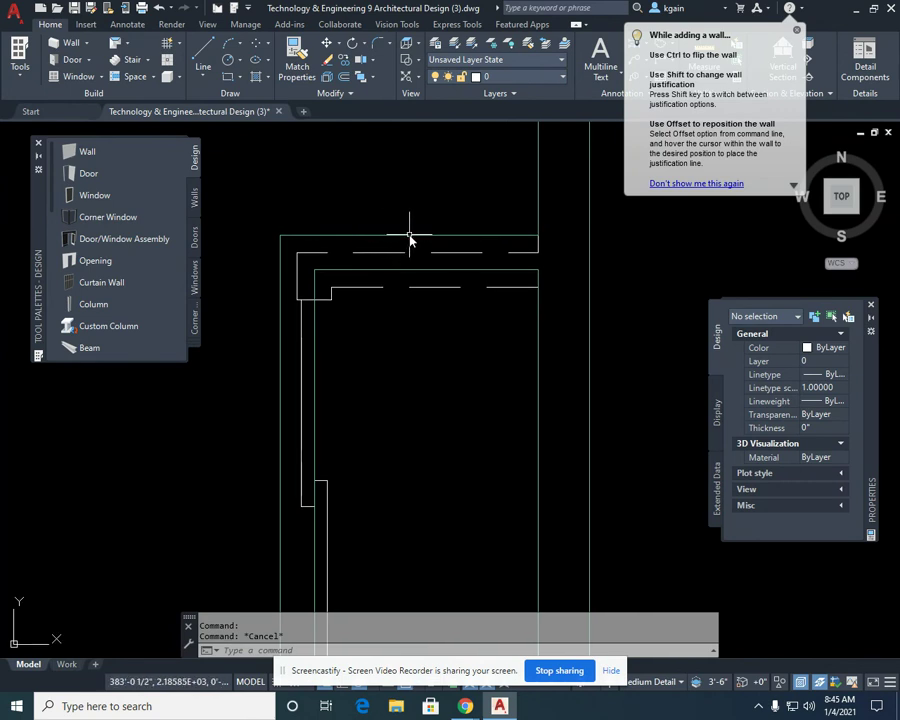
left_click(408, 236)
left_click(430, 252)
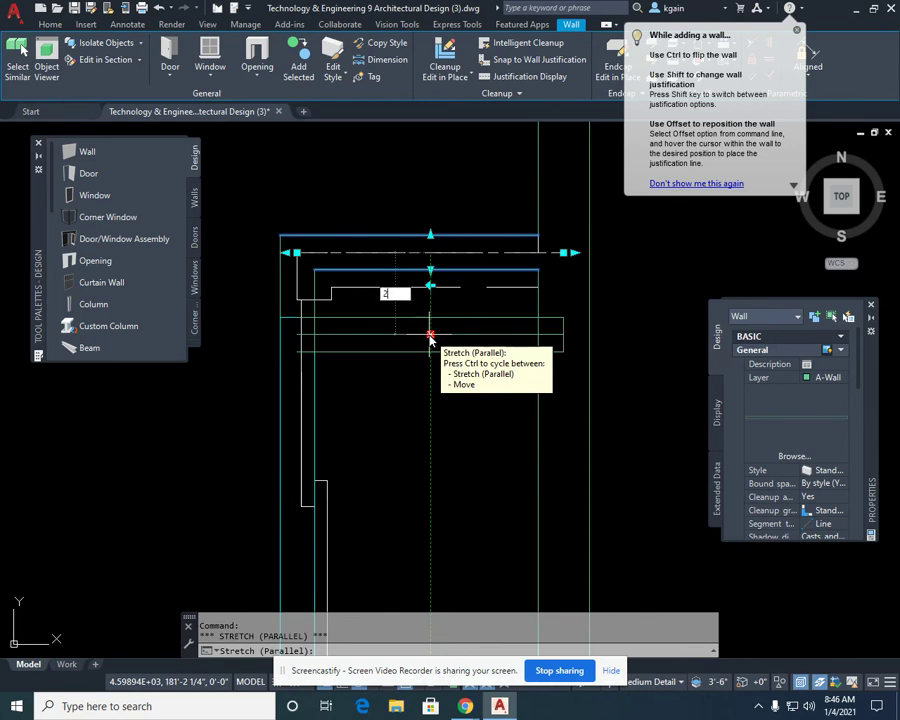
type("2")
key("Return")
Step: Shift the closet's left and bottom walls 2" each onto the dashed outline
middle_click_drag(406, 438, 392, 348)
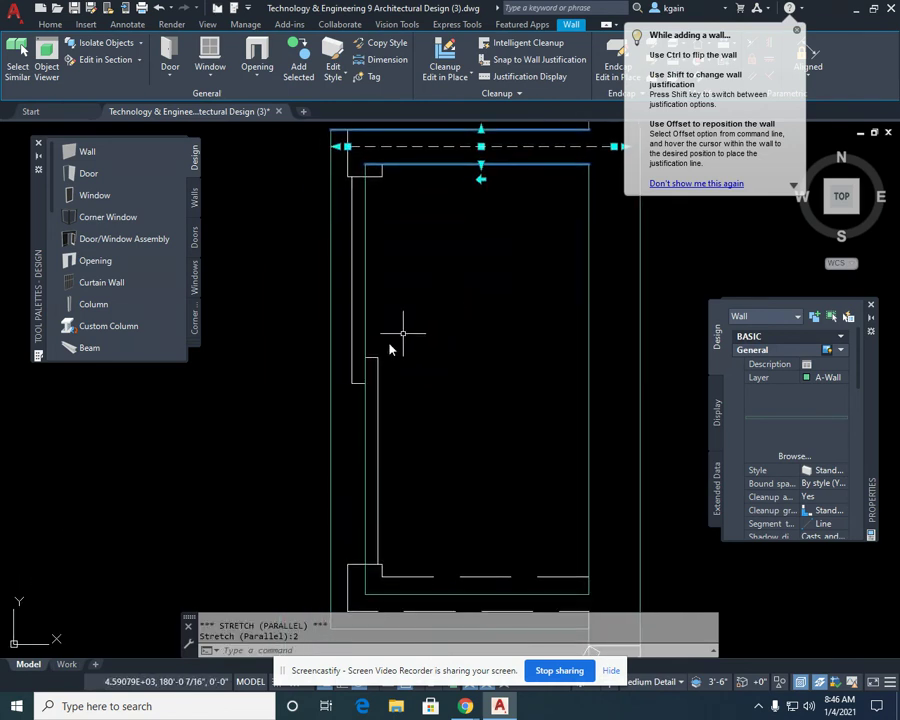
left_click(348, 400)
left_click(348, 380)
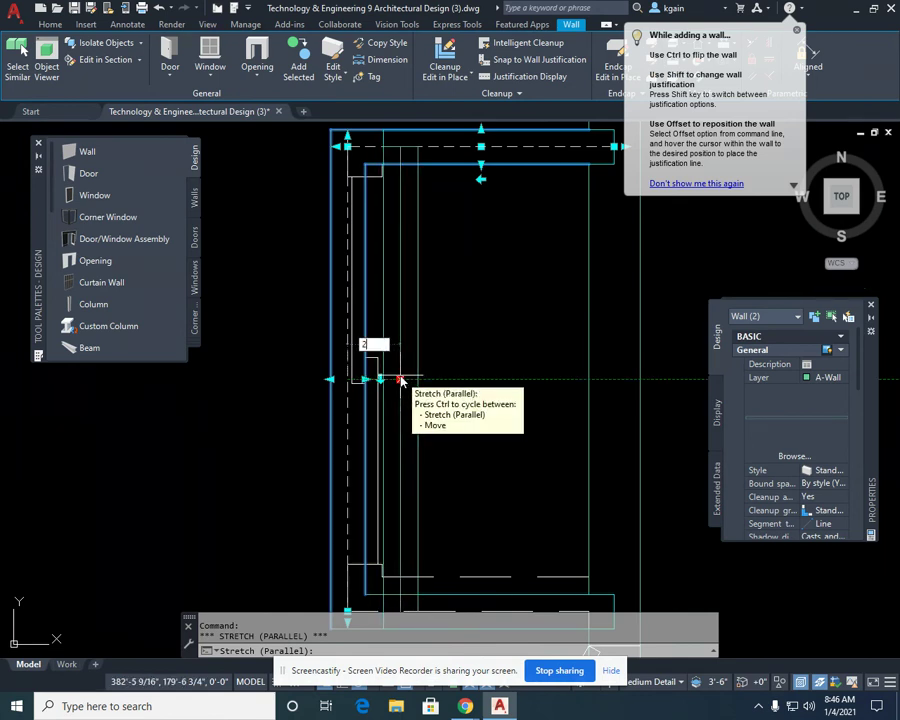
key("Return")
left_click(508, 457)
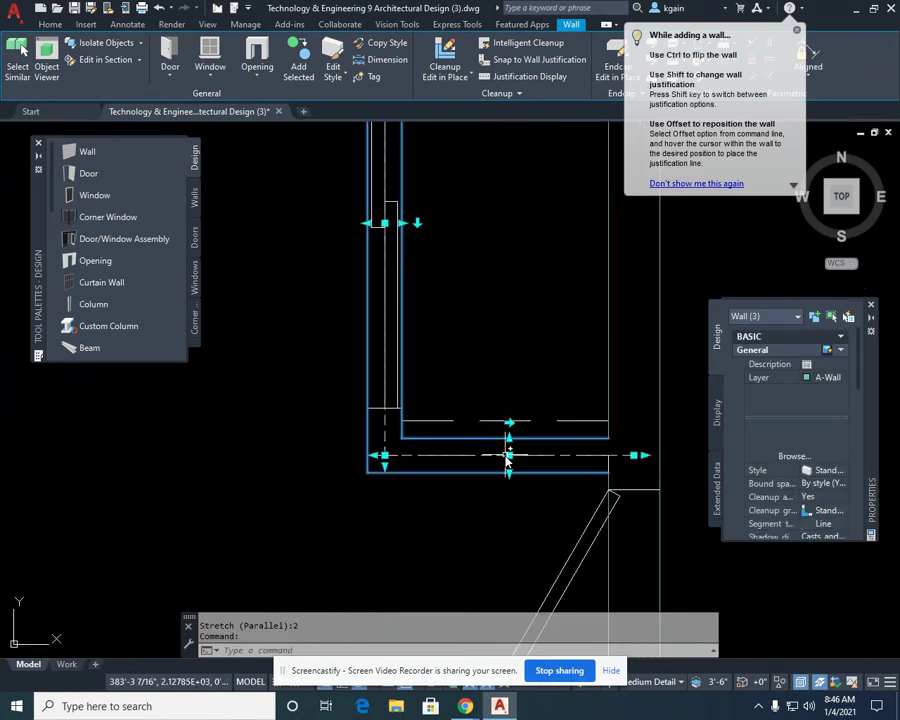
left_click(509, 457)
type("2")
key("Return")
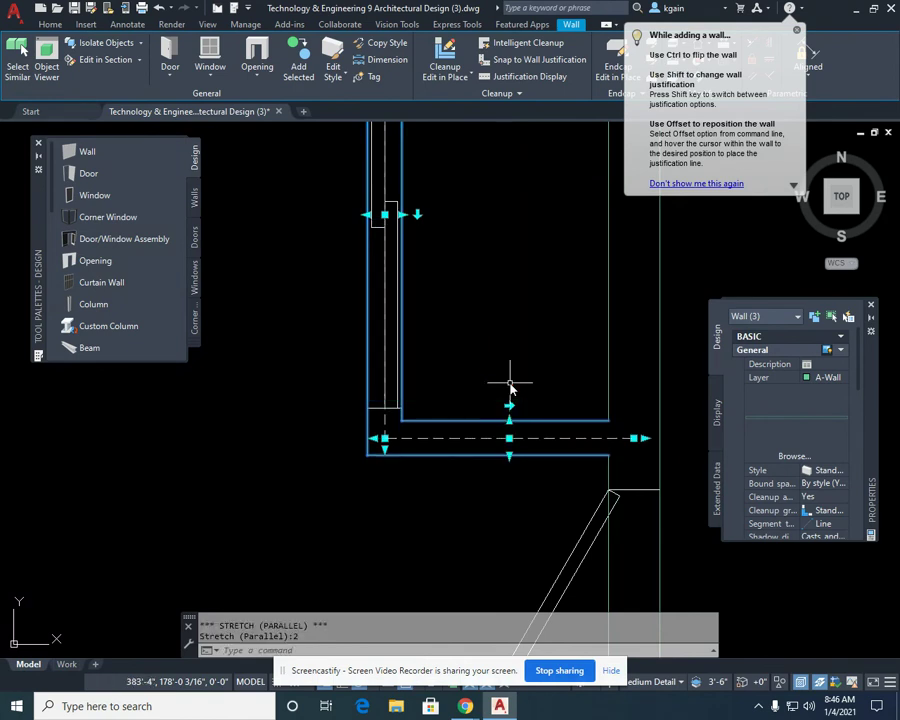
Step: Shift the left room's lower wall 2" onto the outline, then clear the selection
scroll(412, 438, "up", 5)
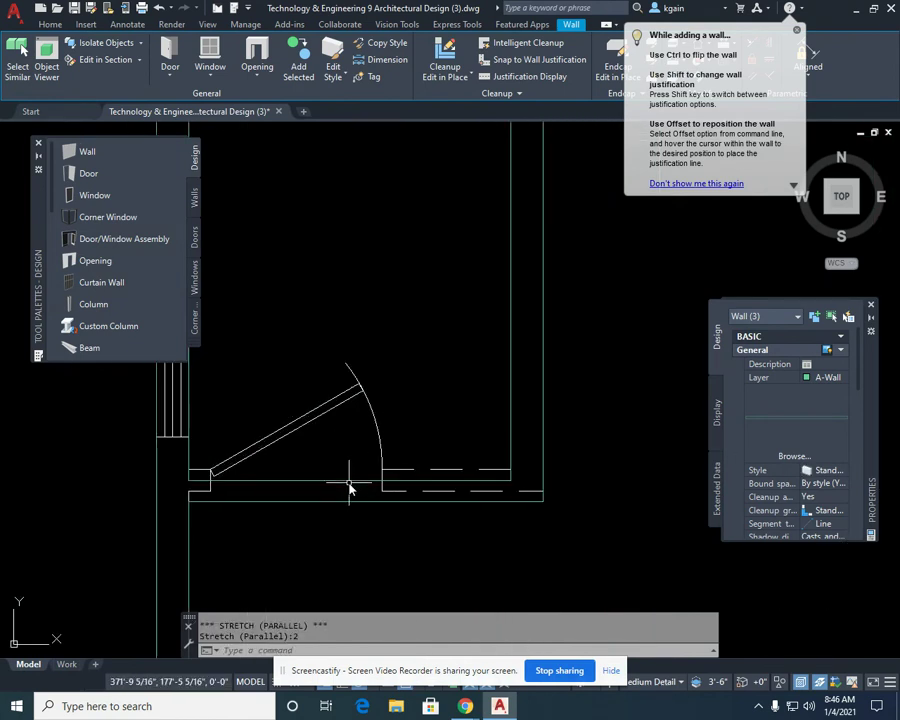
left_click(352, 497)
left_click(349, 491)
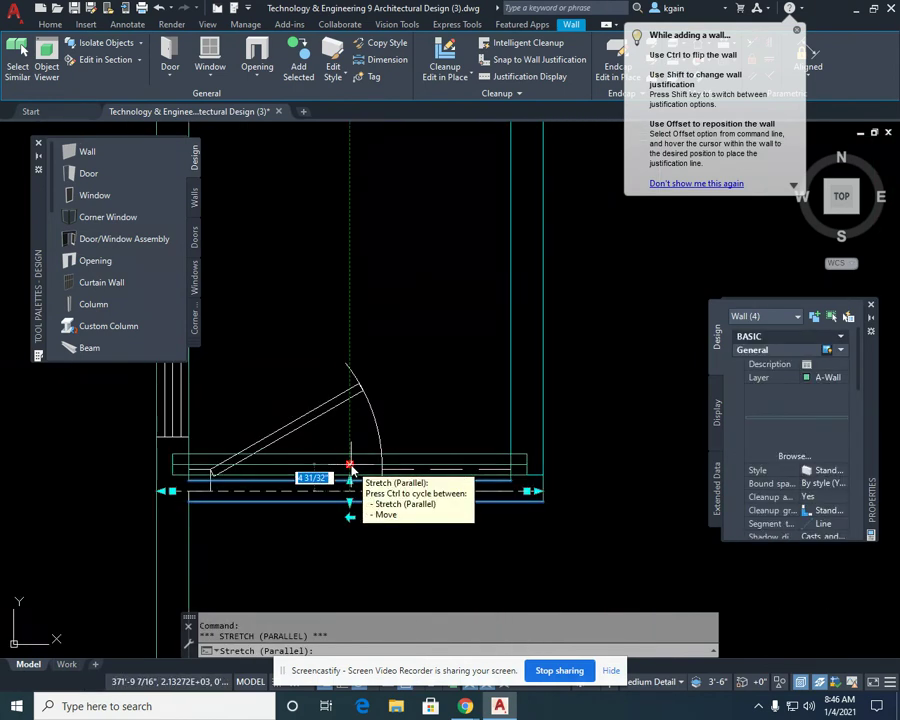
key("Return")
scroll(516, 539, "down", 3)
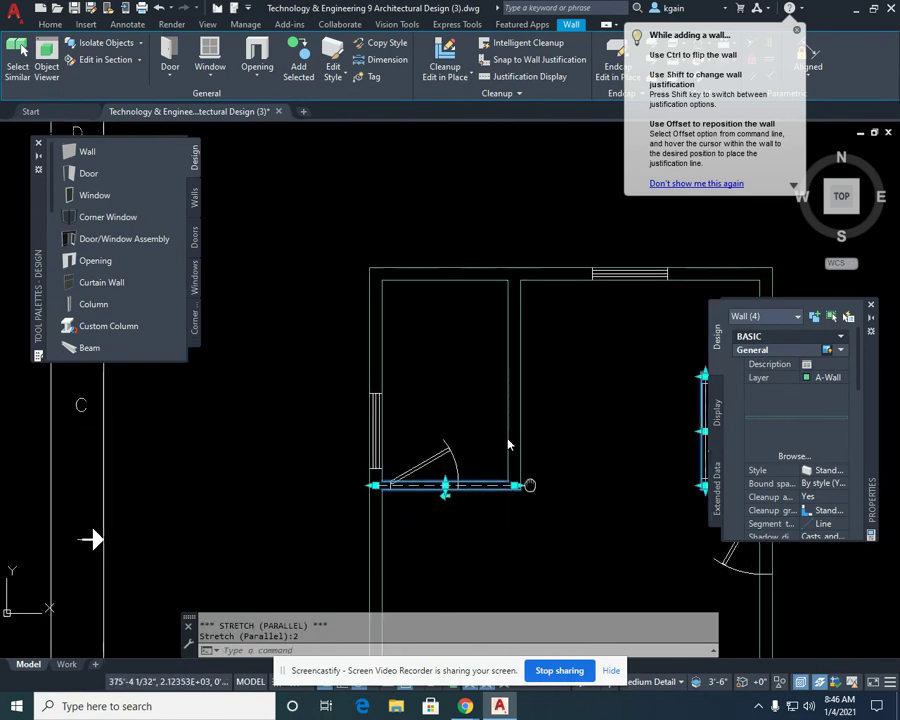
scroll(447, 377, "up", 1)
key("Escape")
scroll(508, 408, "down", 5)
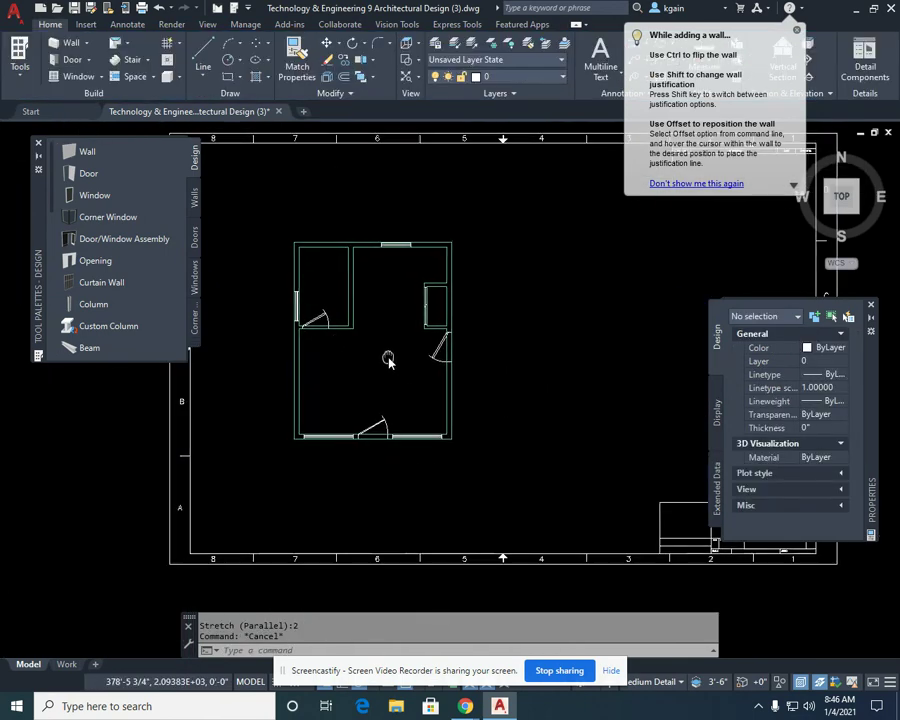
Step: Zoom to extents, close the Properties palette, and centre the floor plan on screen
scroll(526, 402, "up", 1)
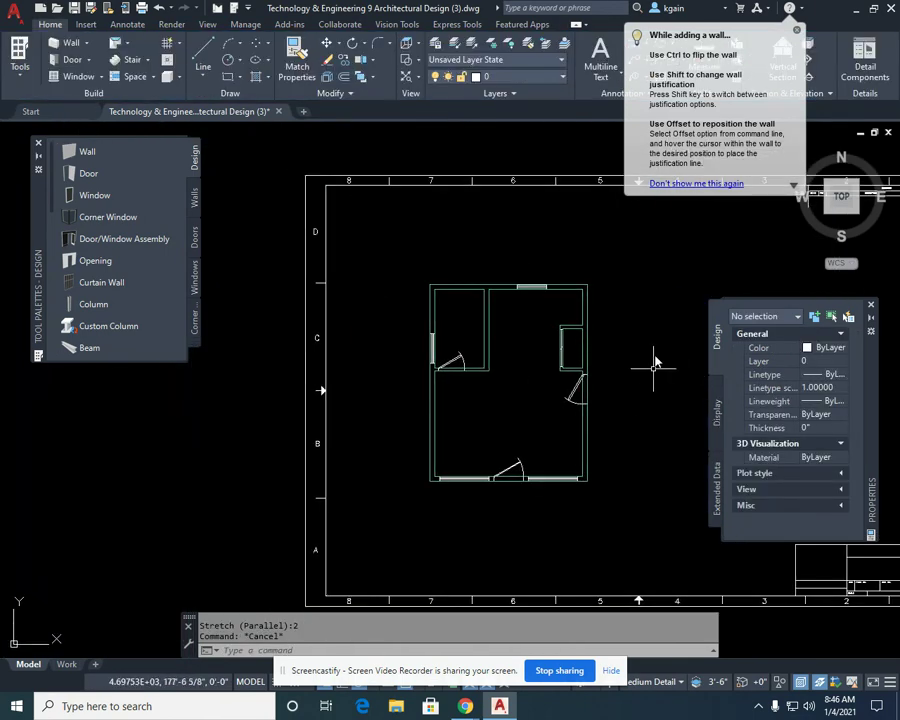
middle_click_drag(510, 247, 303, 251)
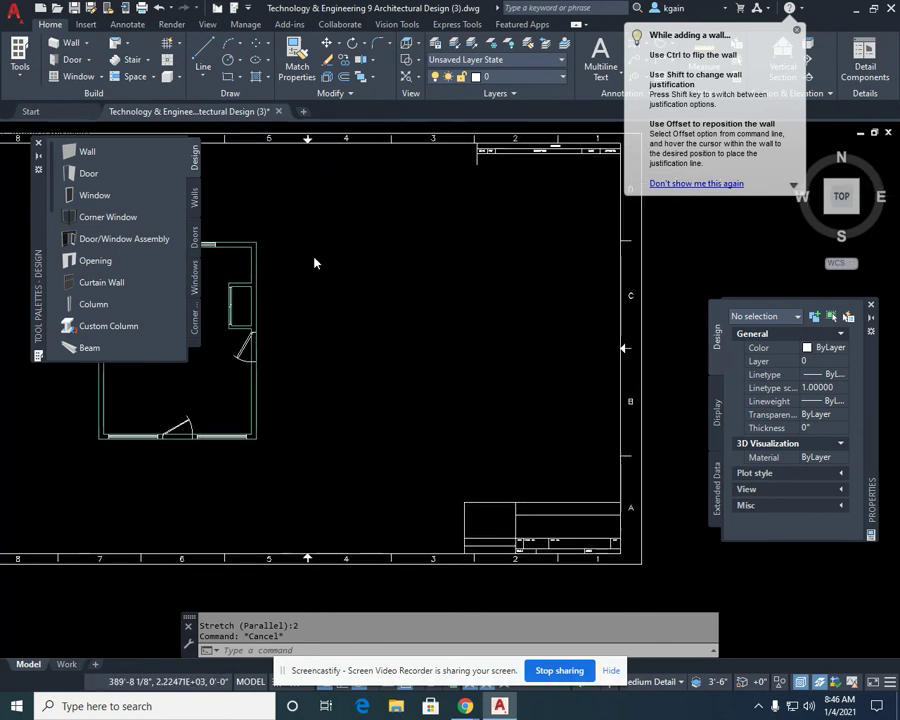
scroll(568, 370, "down", 2)
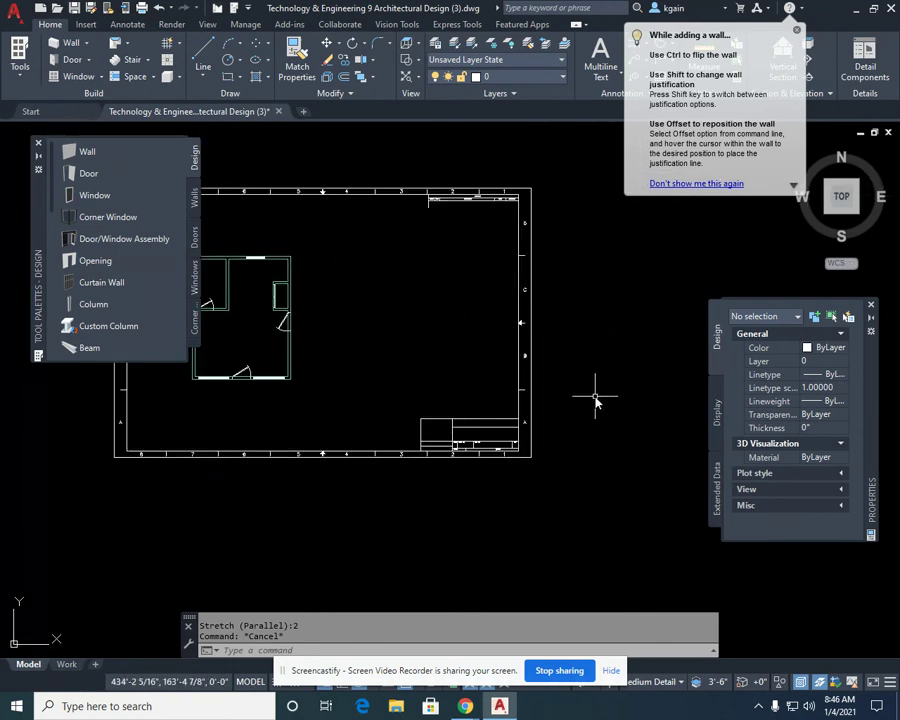
middle_click(593, 404)
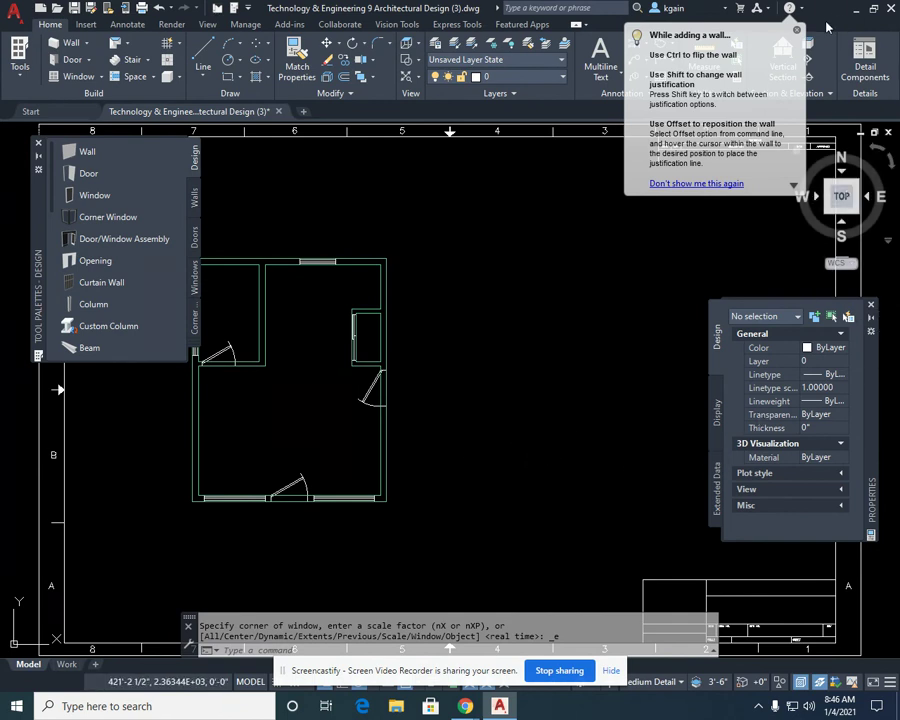
left_click(871, 305)
middle_click_drag(547, 418, 620, 404)
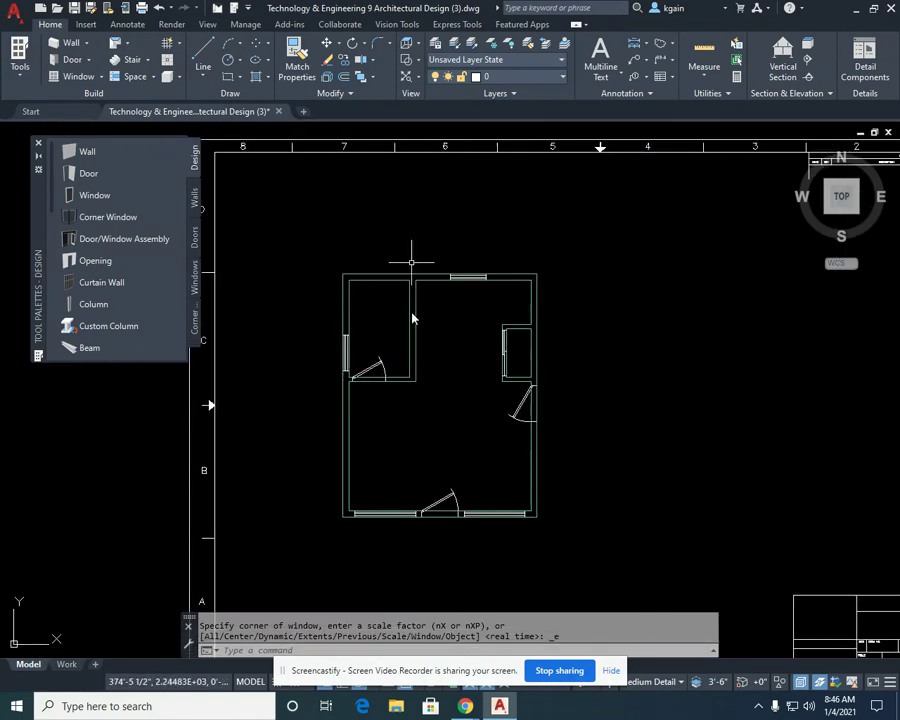